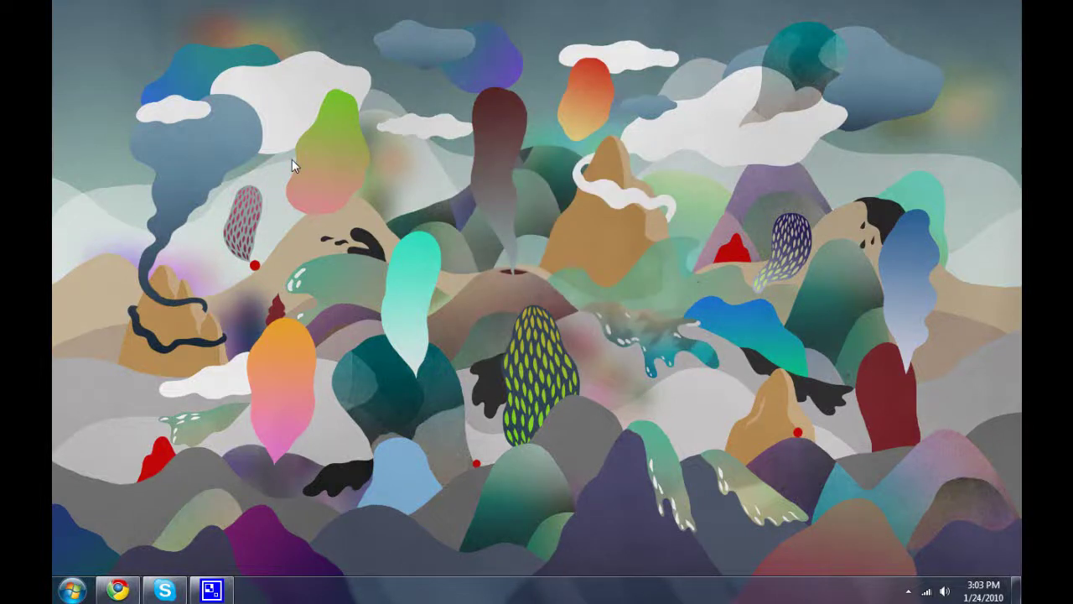
Step: Create a new document named Icon, 256×256 px at 72 ppi, with a white background
mouse_move(62, 132)
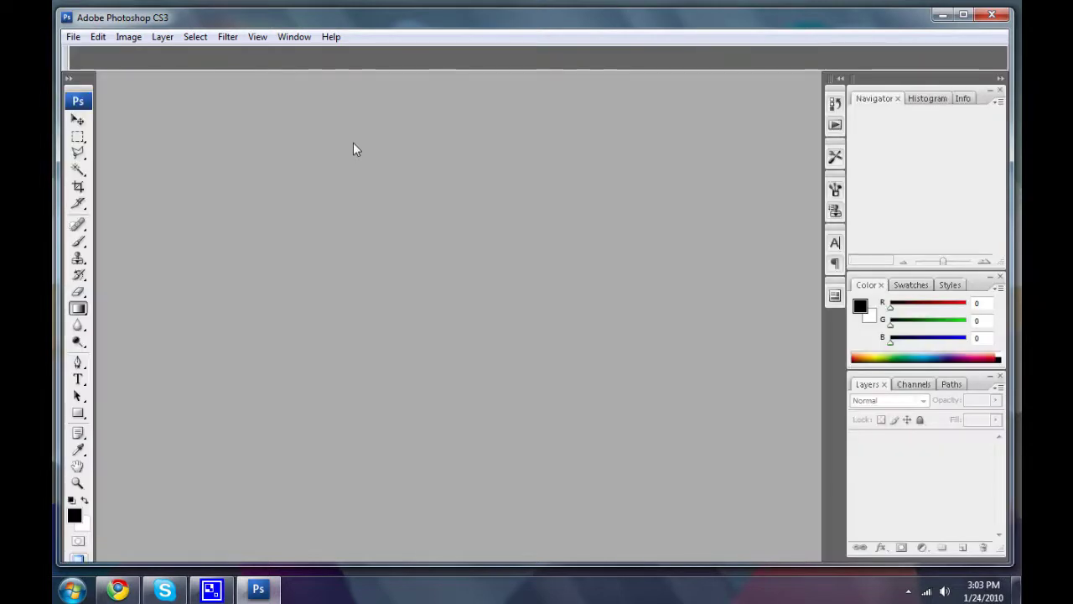
click(73, 36)
click(84, 65)
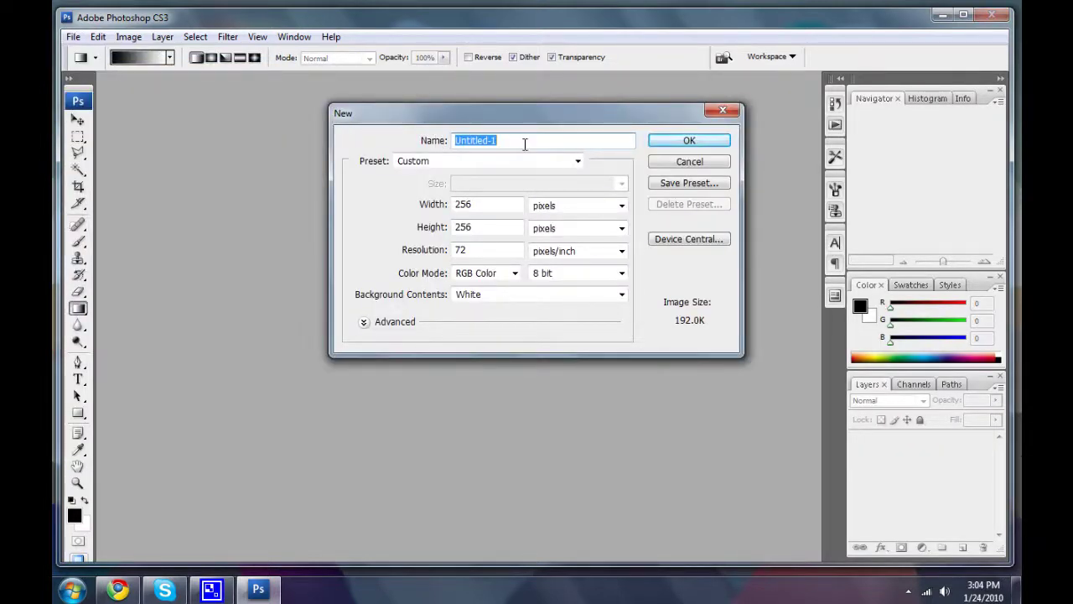
text(Icon)
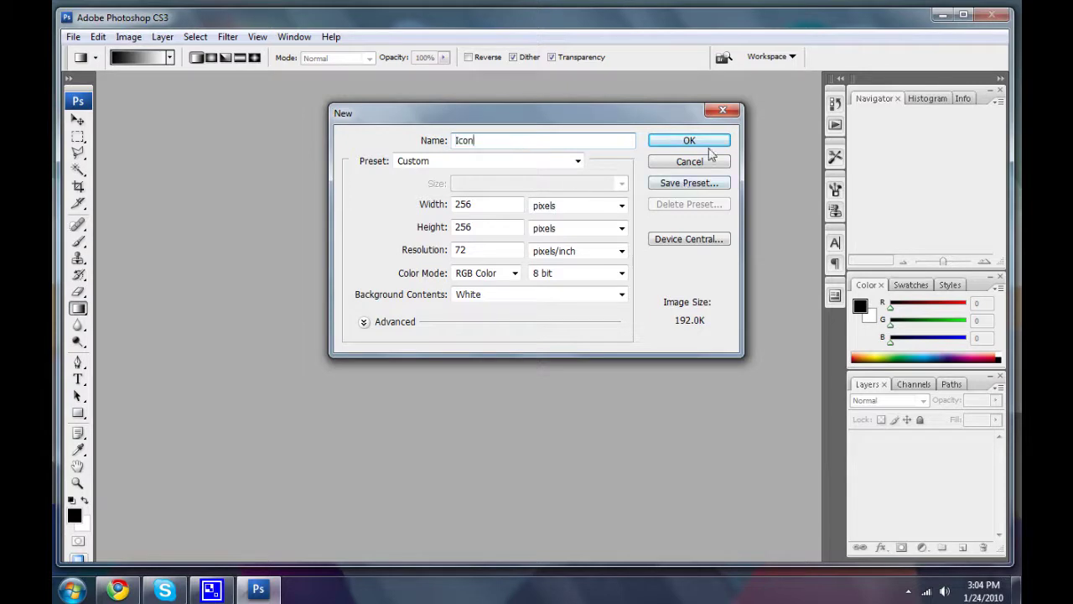
click(700, 142)
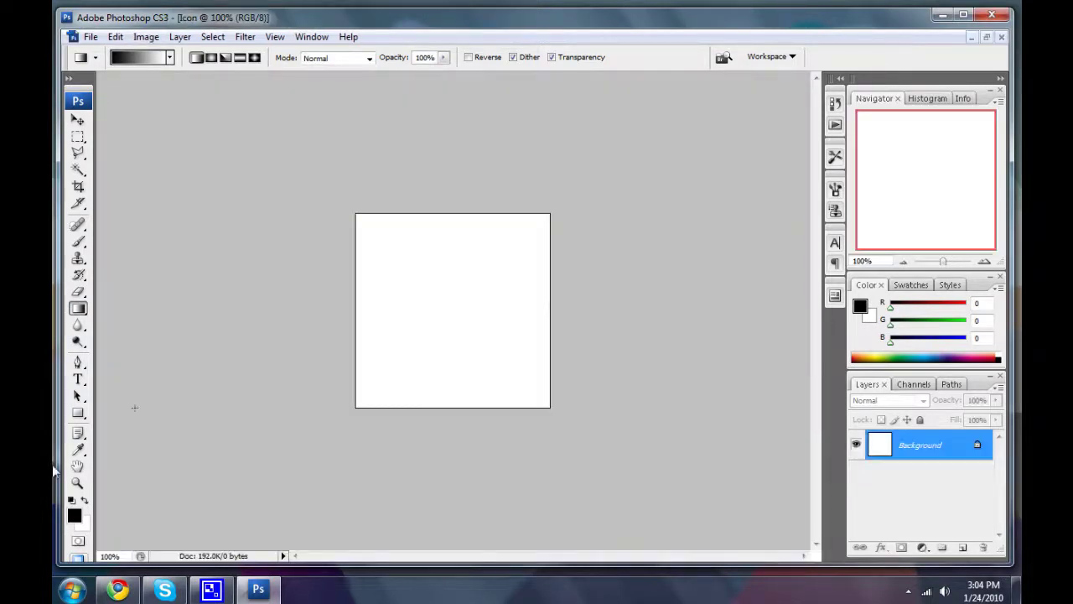
Step: Zoom to 200%, fill a large central square selection with black, then deselect
click(78, 483)
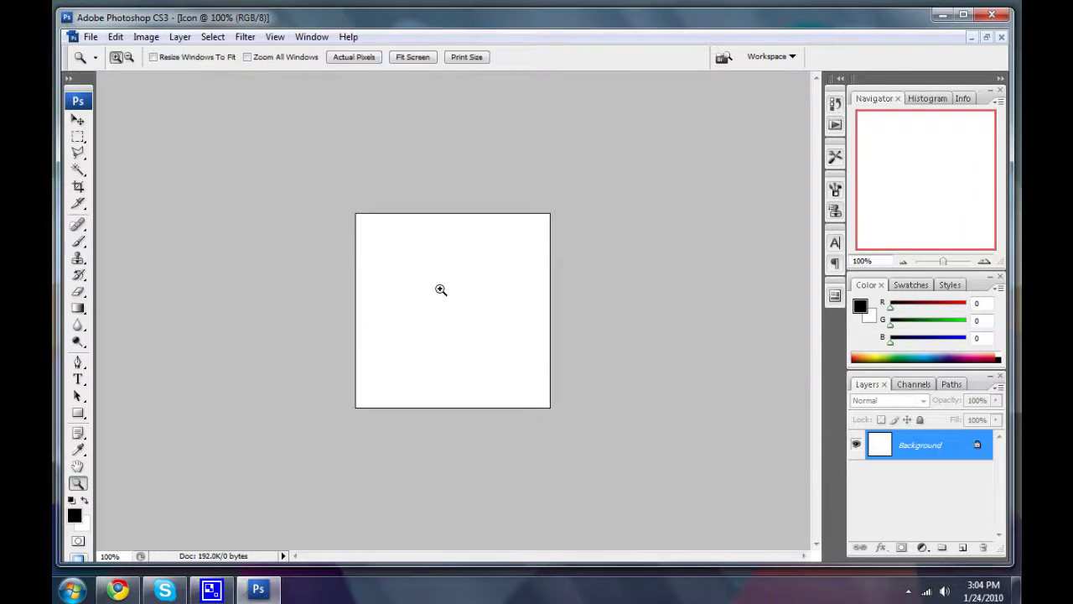
click(440, 289)
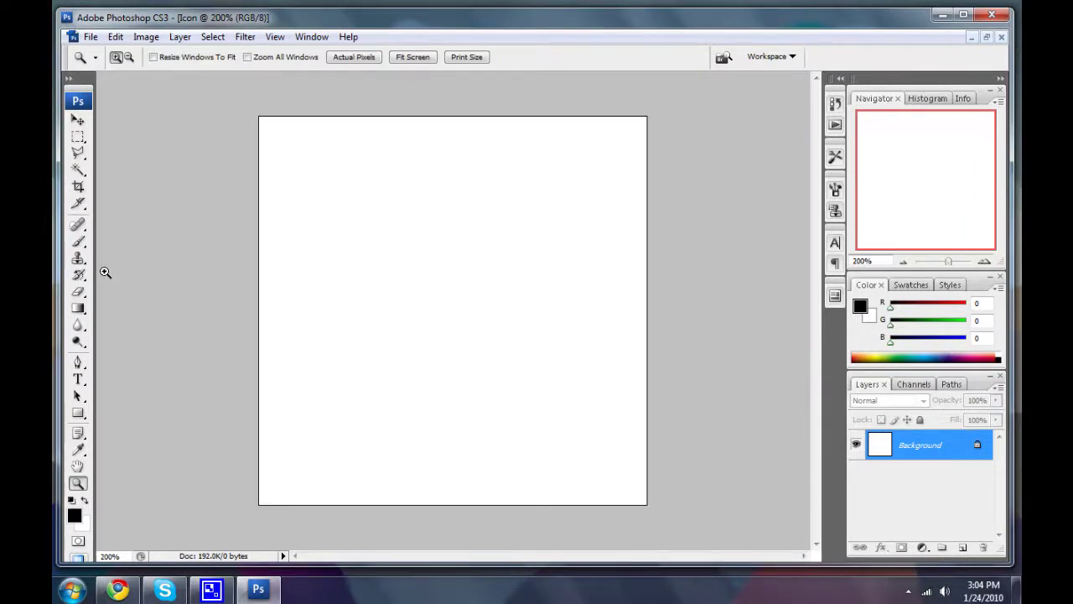
click(77, 137)
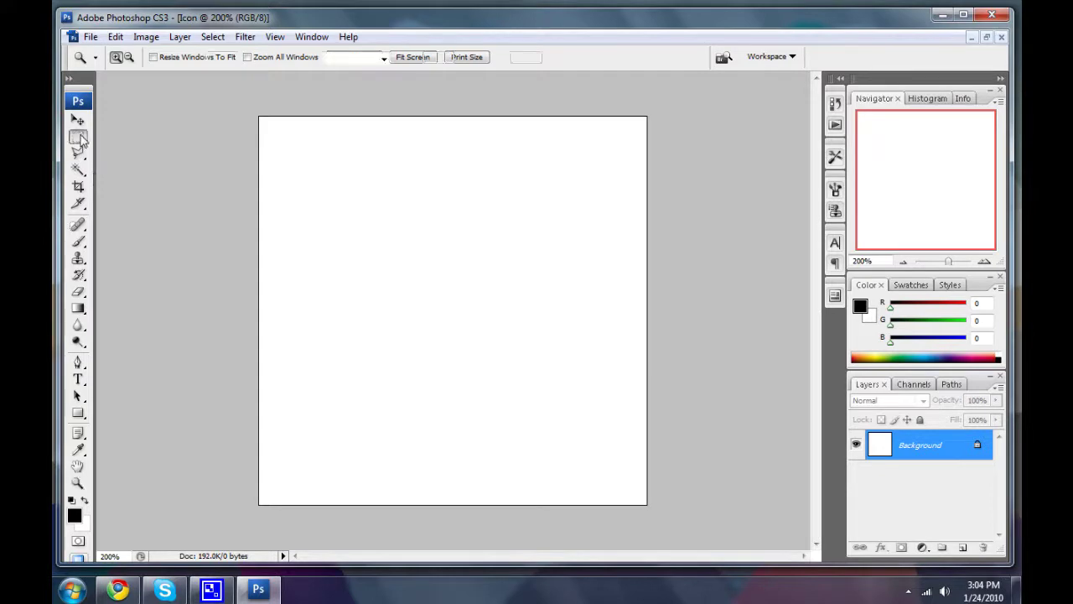
drag(303, 148, 603, 374)
mouse_move(614, 460)
mouse_down()
mouse_move(611, 447)
mouse_move(613, 459)
mouse_up()
click(613, 459)
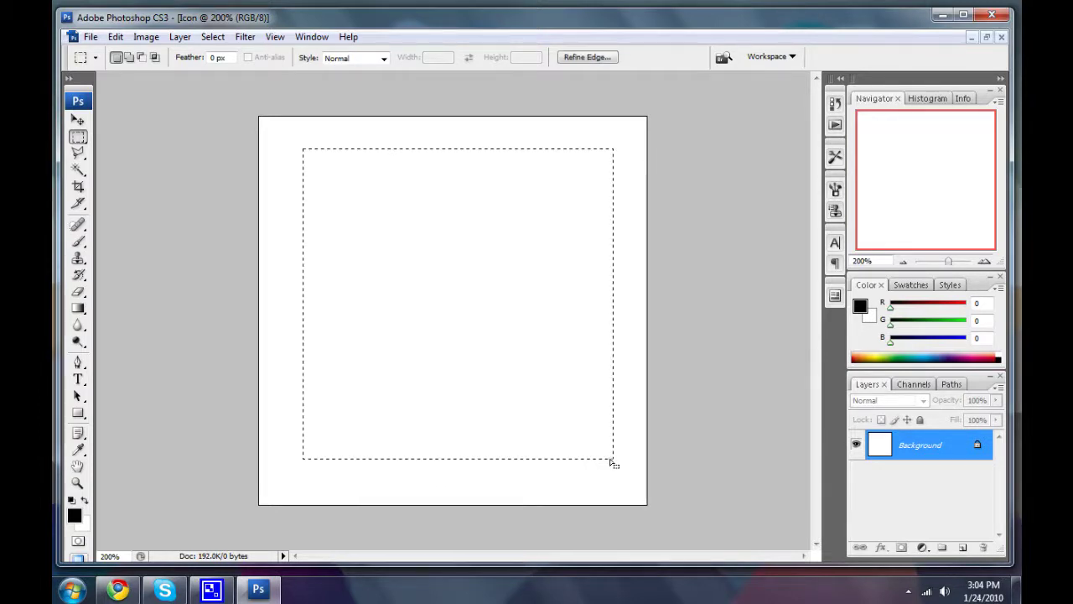
key(alt+BackSpace)
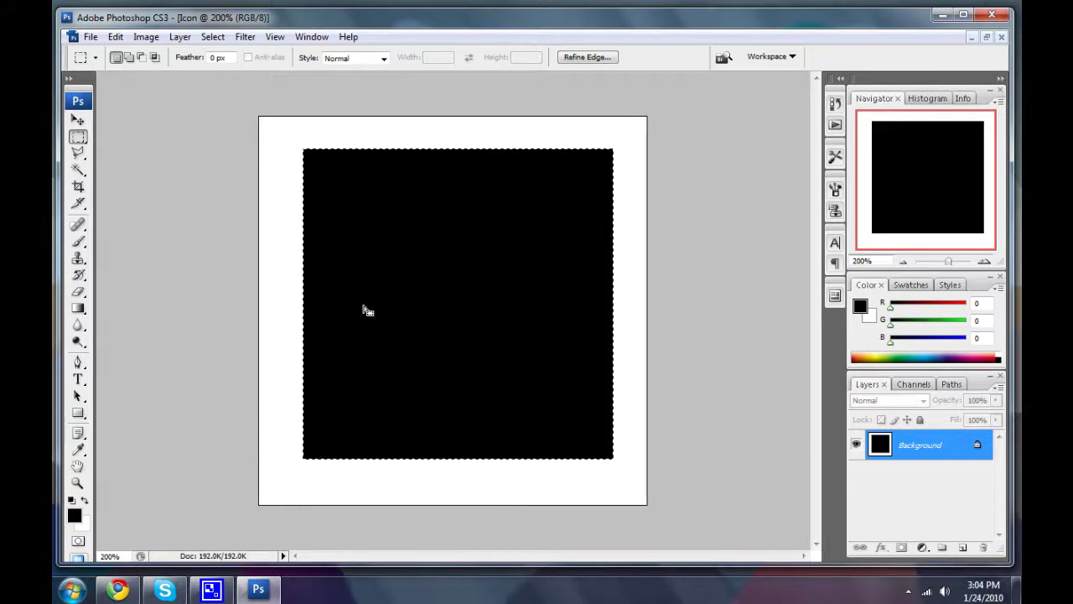
key(ctrl+d)
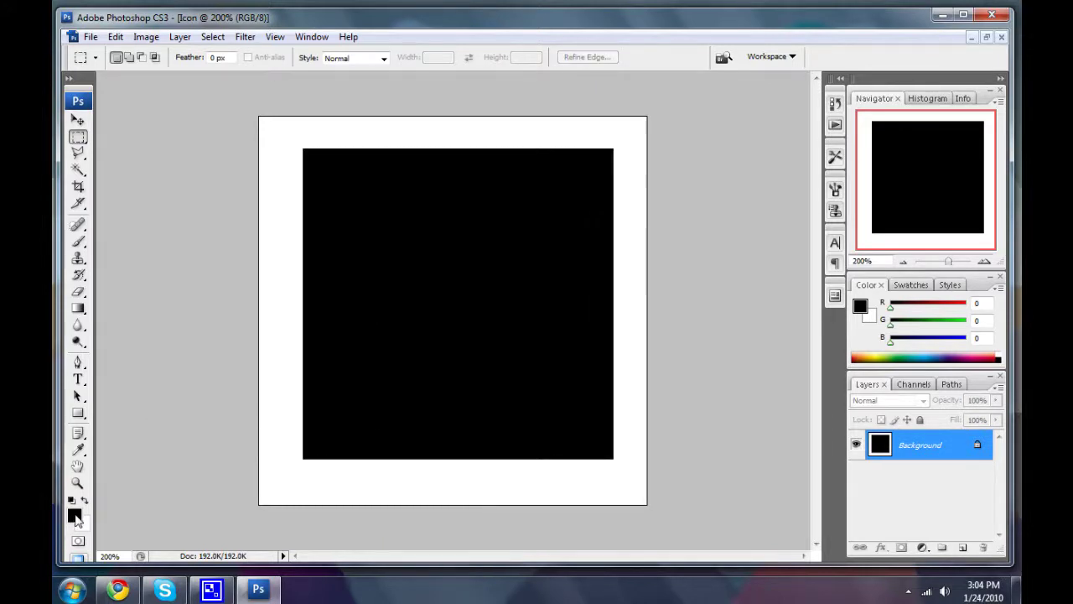
Step: Set the foreground to teal and fill an area just inside the black square
click(74, 517)
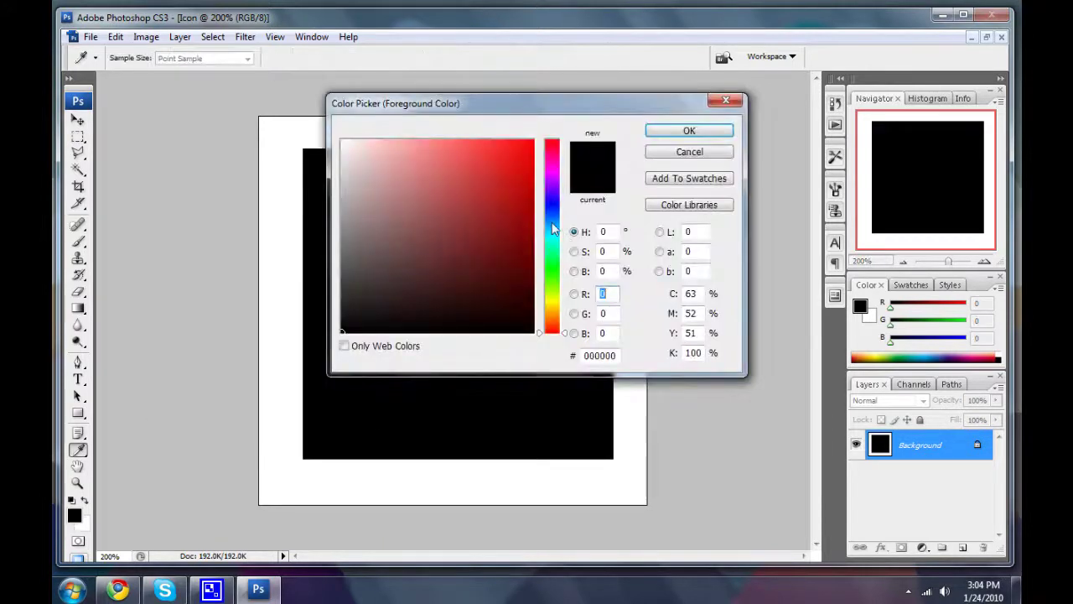
drag(553, 229, 554, 237)
click(516, 201)
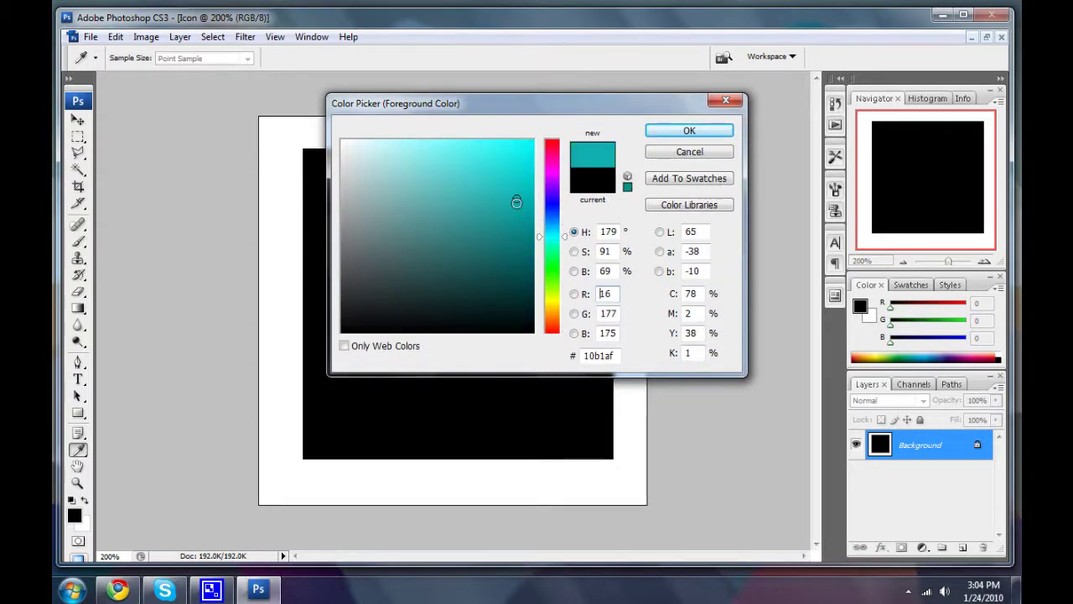
drag(516, 201, 537, 209)
click(666, 132)
key(m)
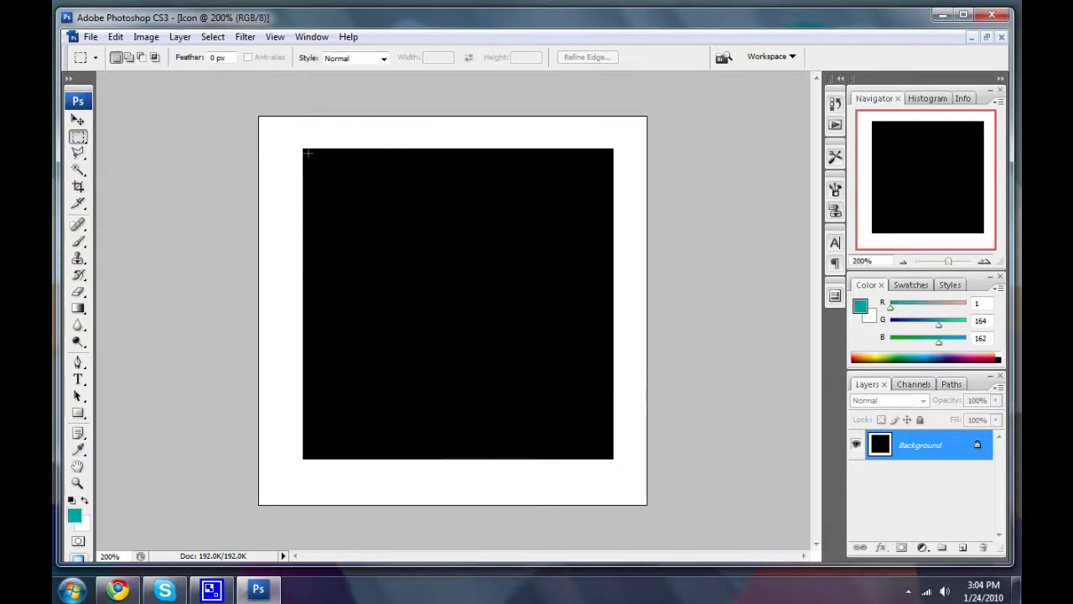
drag(322, 164, 460, 287)
drag(599, 442, 612, 455)
key(alt+BackSpace)
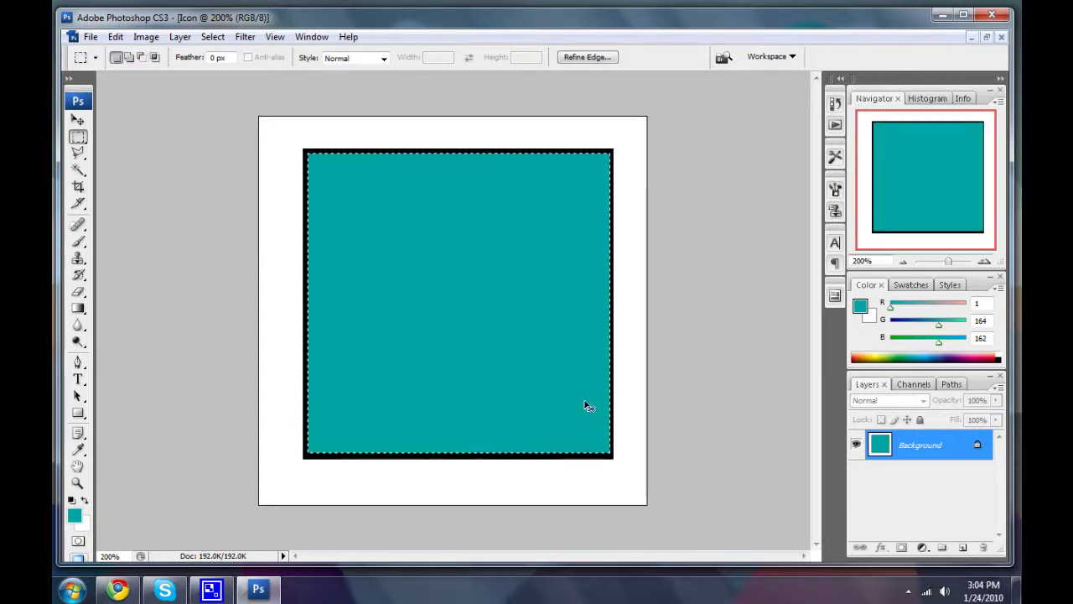
Step: Set the background to deep blue and drag a left-to-right teal-to-blue gradient, then deselect
click(83, 524)
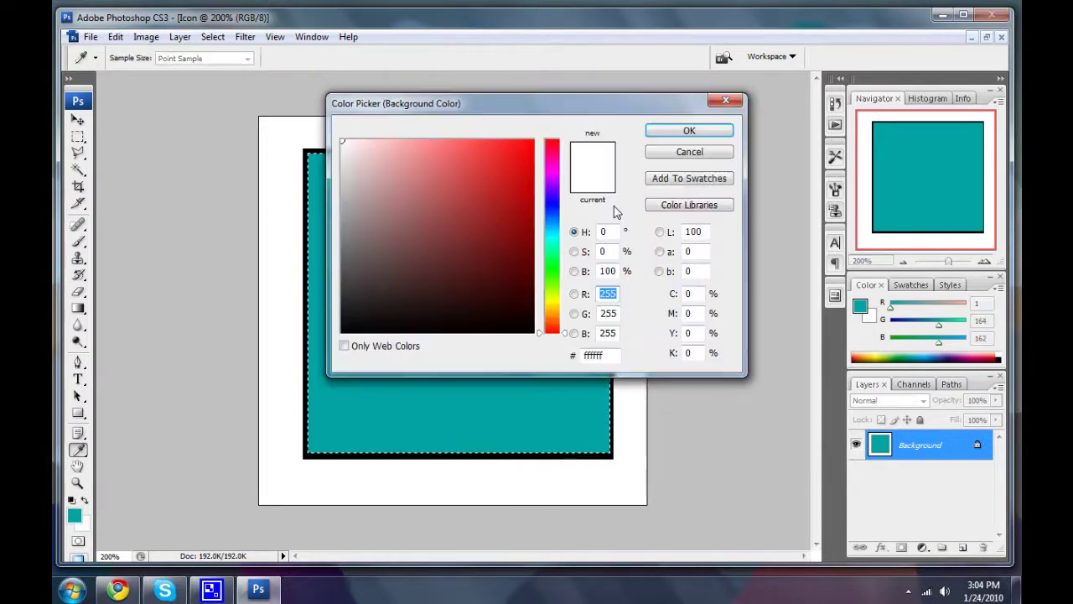
drag(546, 236, 557, 217)
click(529, 177)
key(Return)
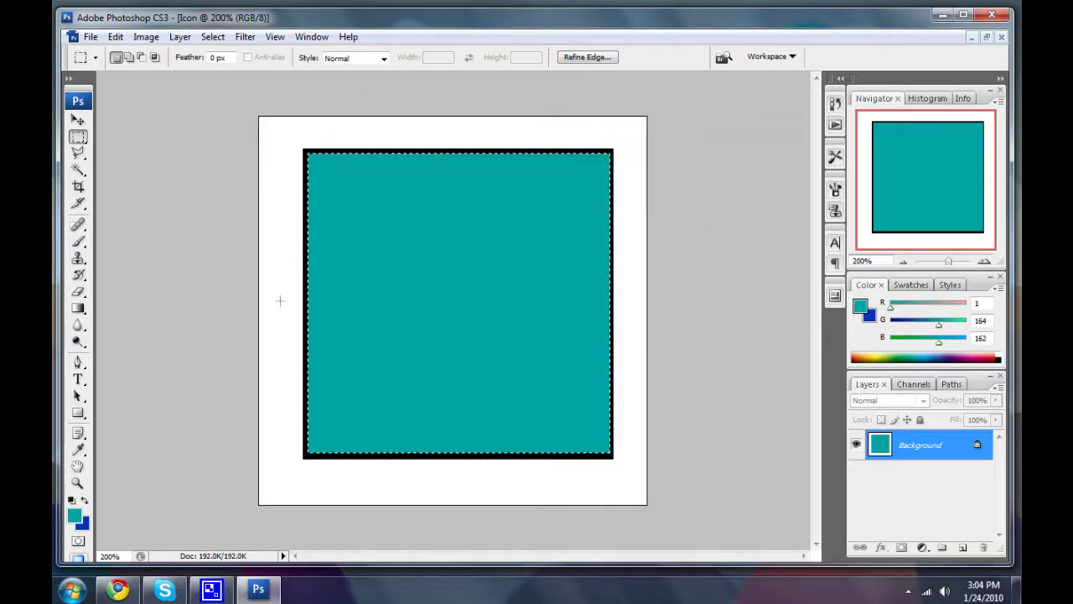
click(78, 308)
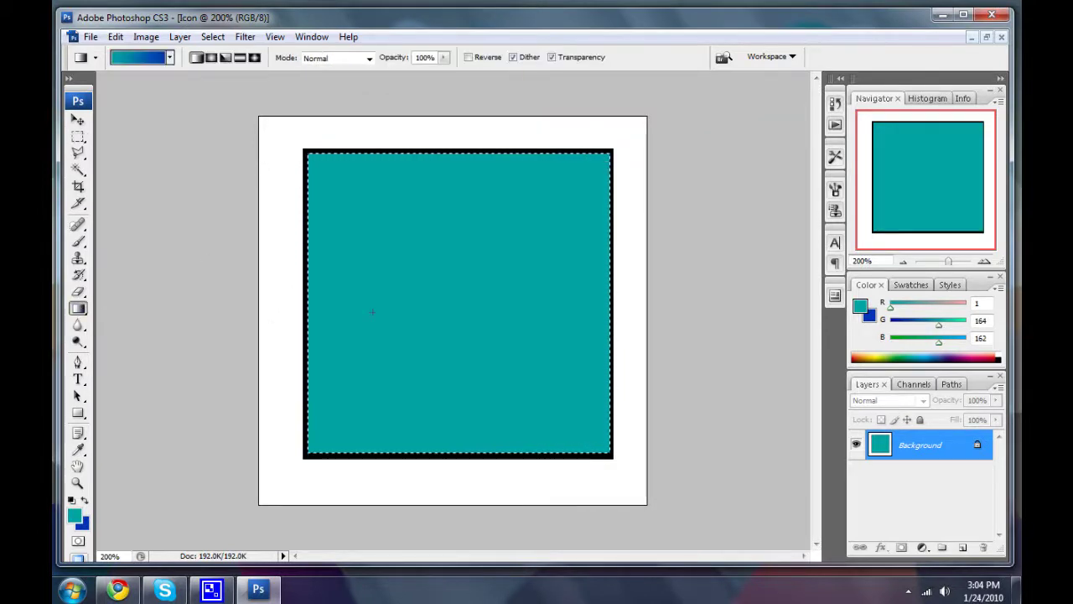
drag(307, 289, 608, 293)
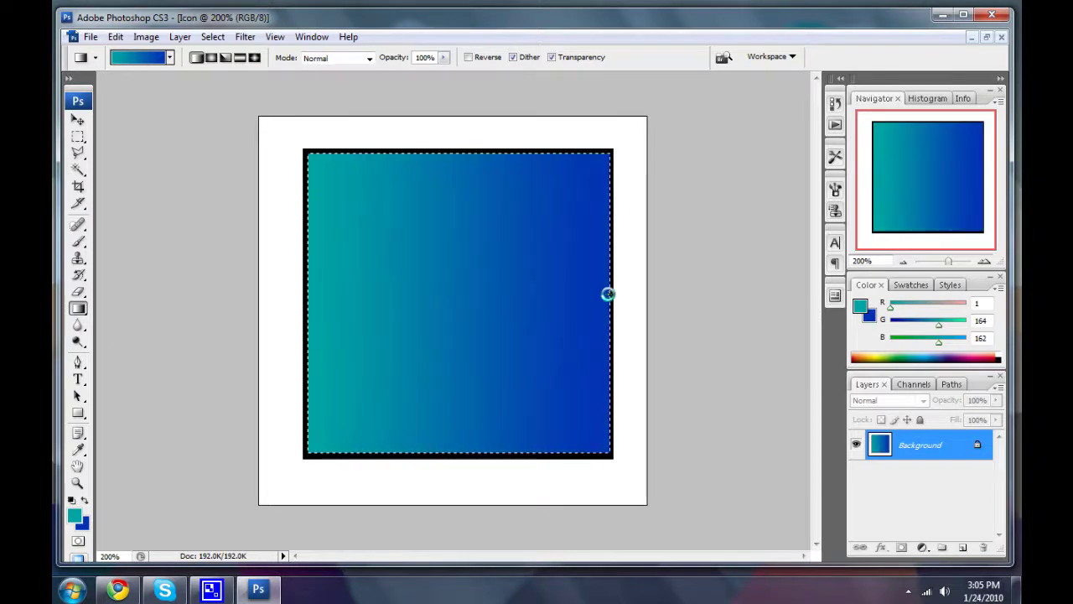
key(ctrl+d)
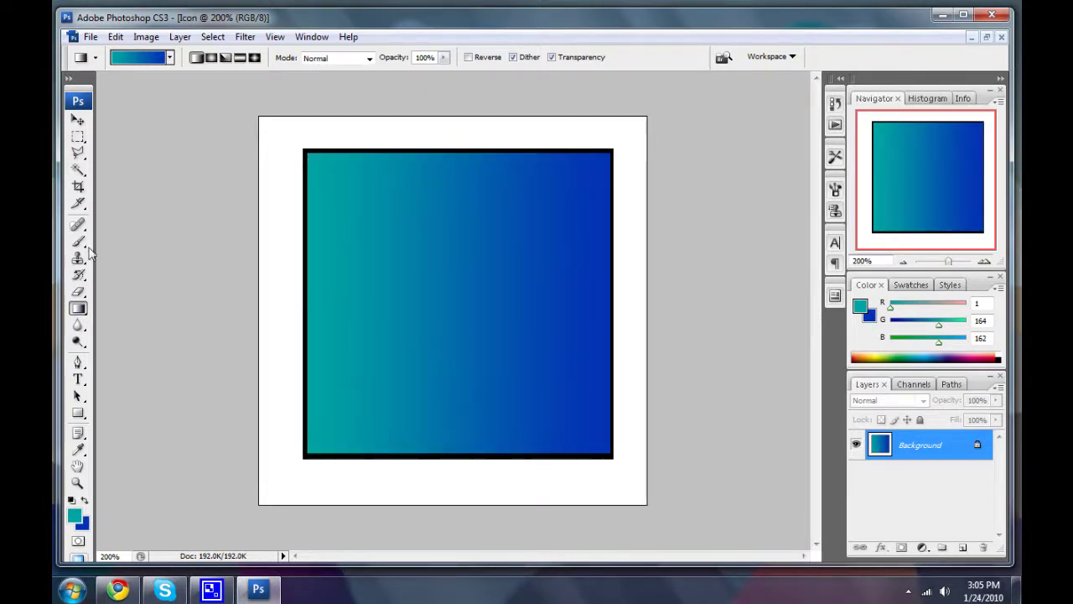
Step: Draw a circular selection over the gradient square with the Elliptical Marquee
click(77, 136)
click(172, 151)
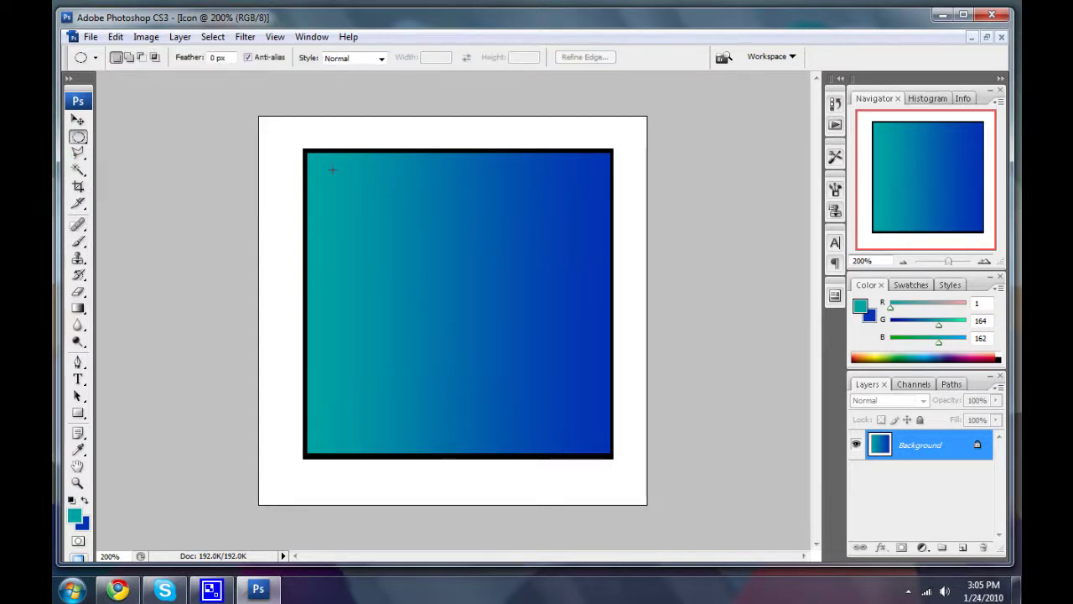
drag(312, 159, 460, 286)
drag(604, 415, 603, 414)
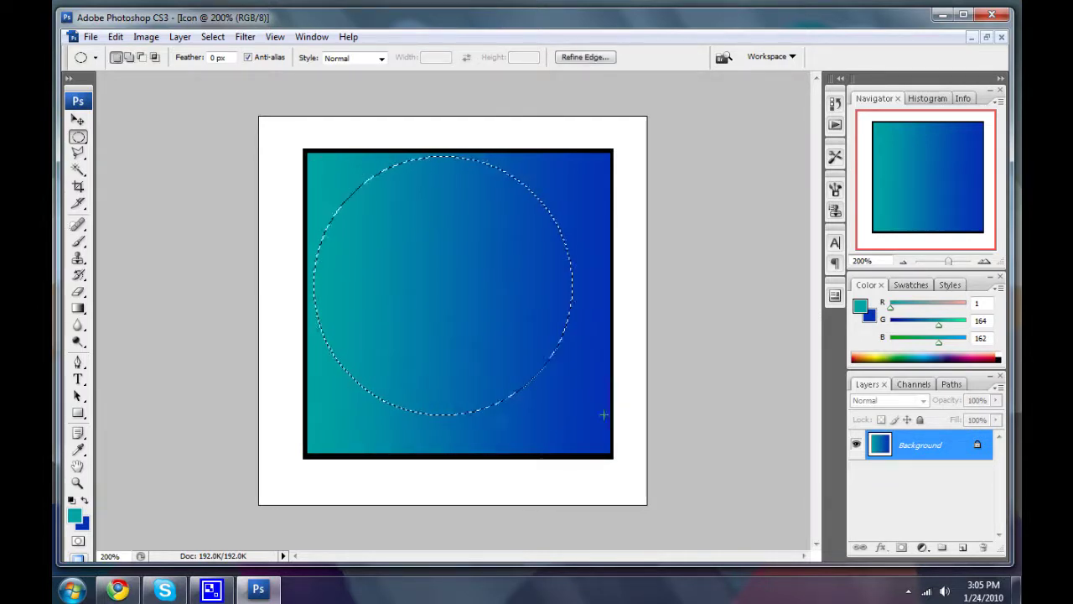
key(ctrl+t)
drag(467, 268, 478, 278)
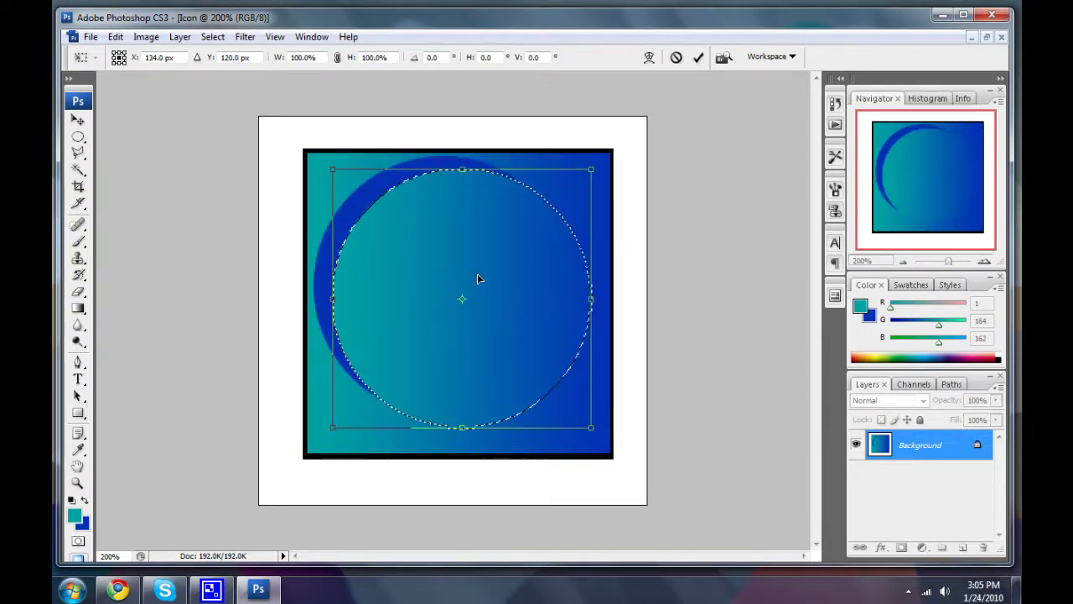
key(ctrl+z)
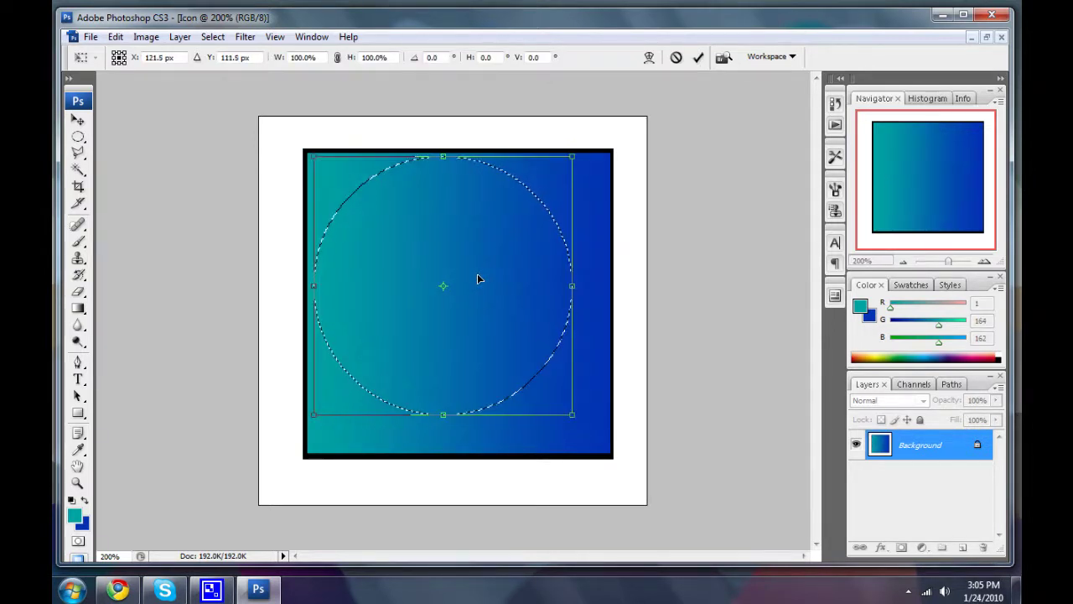
key(Escape)
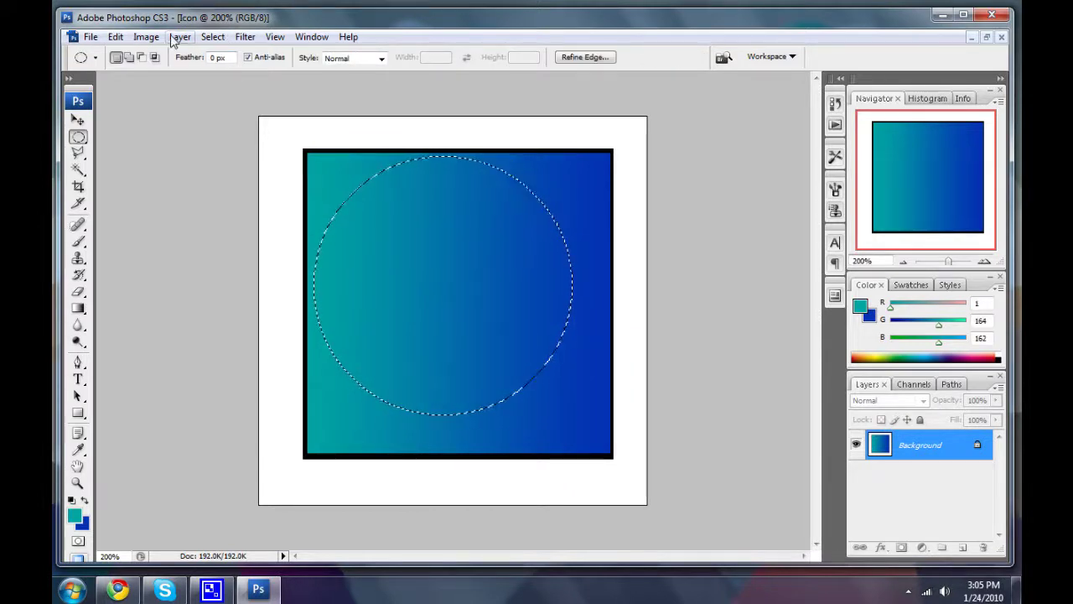
Step: Centre the circular selection on the square with Select > Transform Selection
click(212, 37)
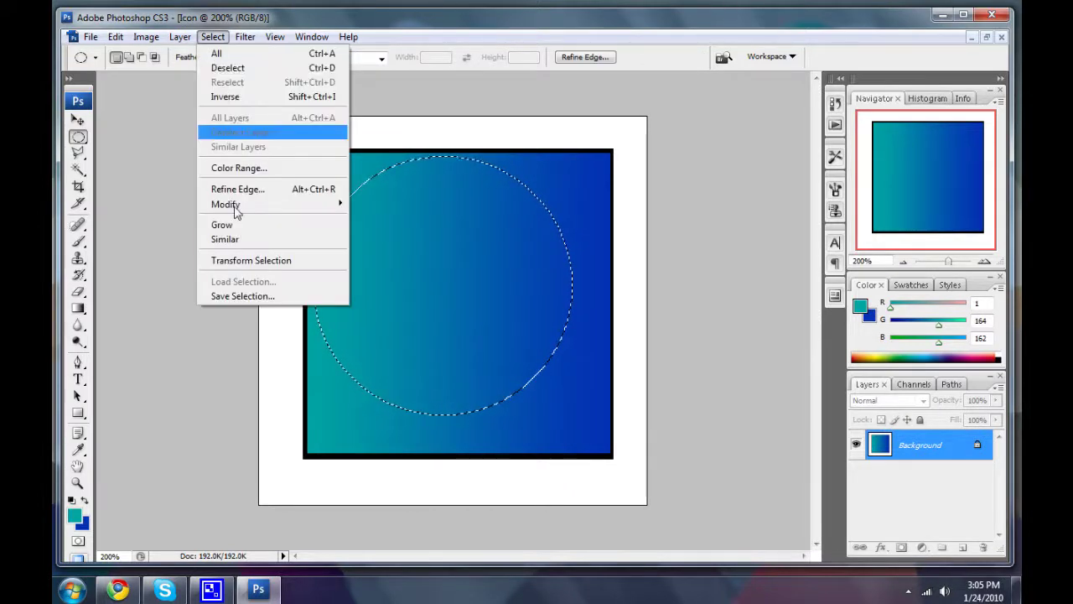
click(249, 260)
drag(434, 306, 447, 309)
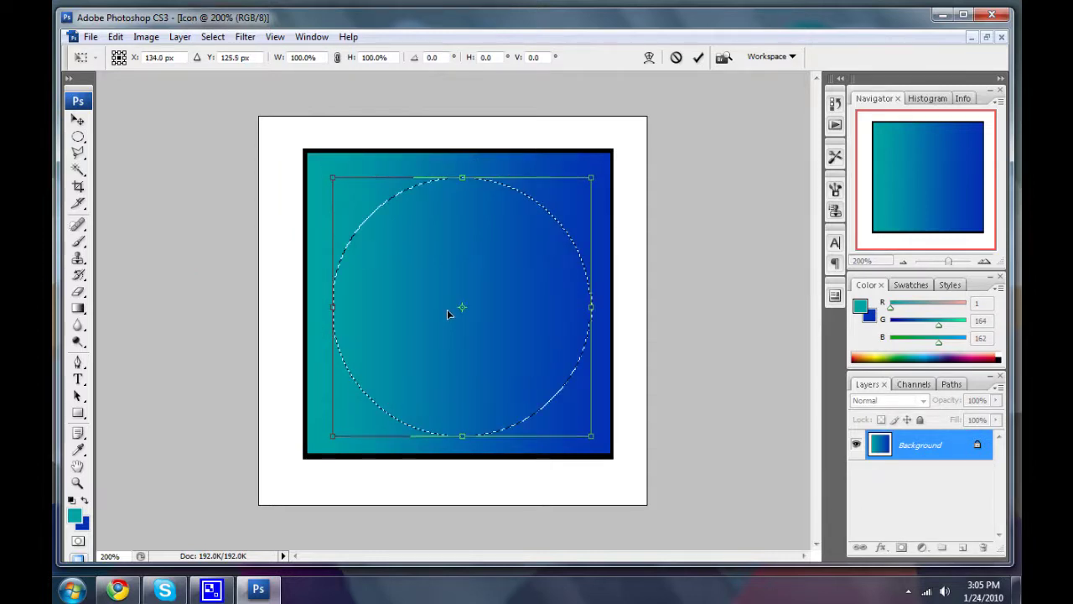
drag(446, 309, 448, 305)
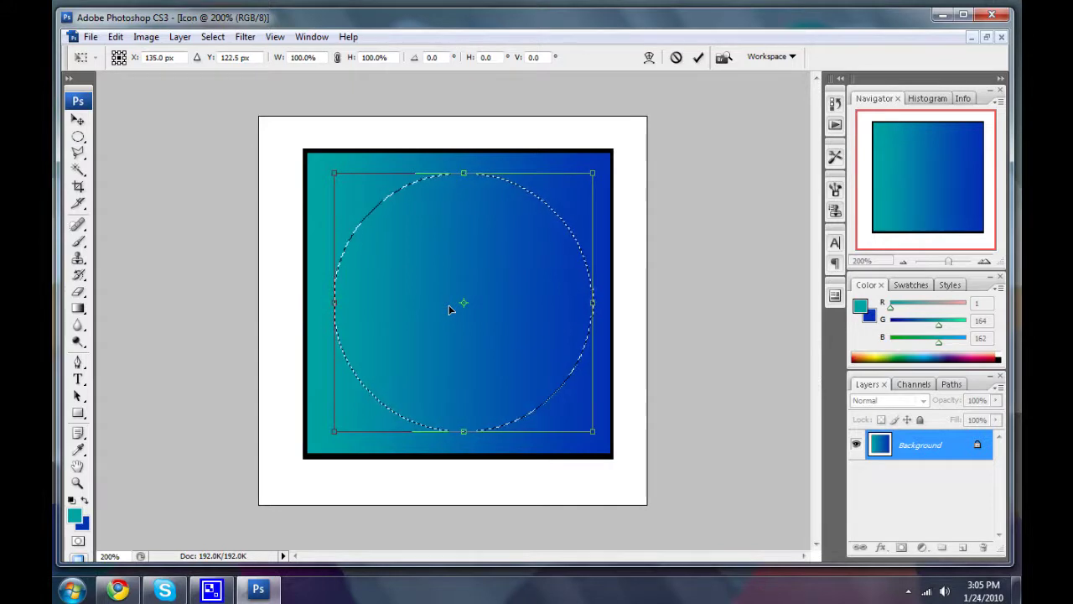
key(Return)
Step: Set the foreground colour to rust brown (#ad5005, R173 G80 B5)
click(74, 515)
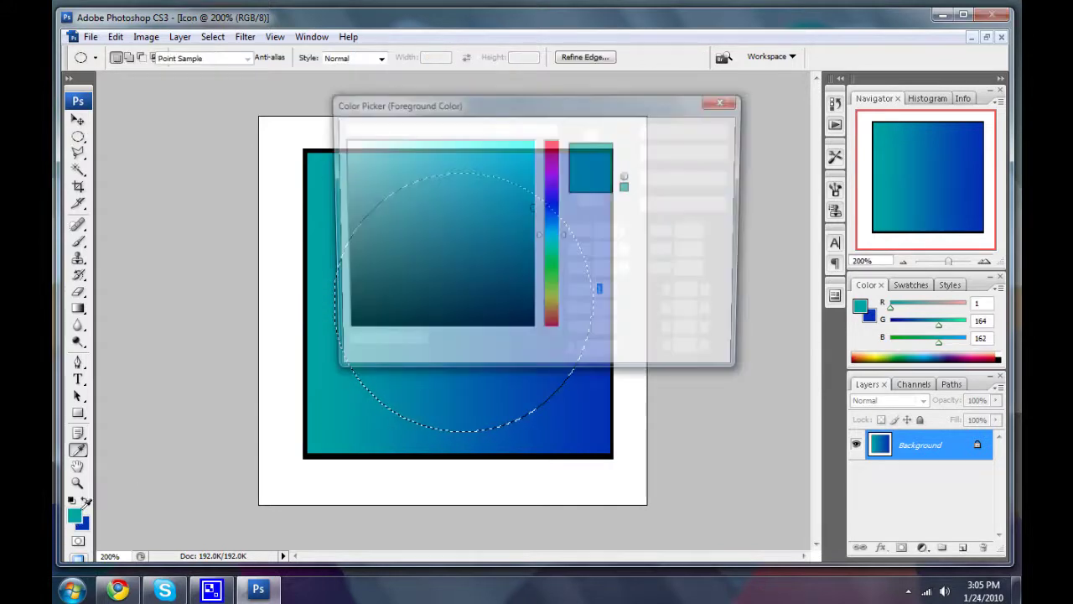
click(551, 298)
click(546, 327)
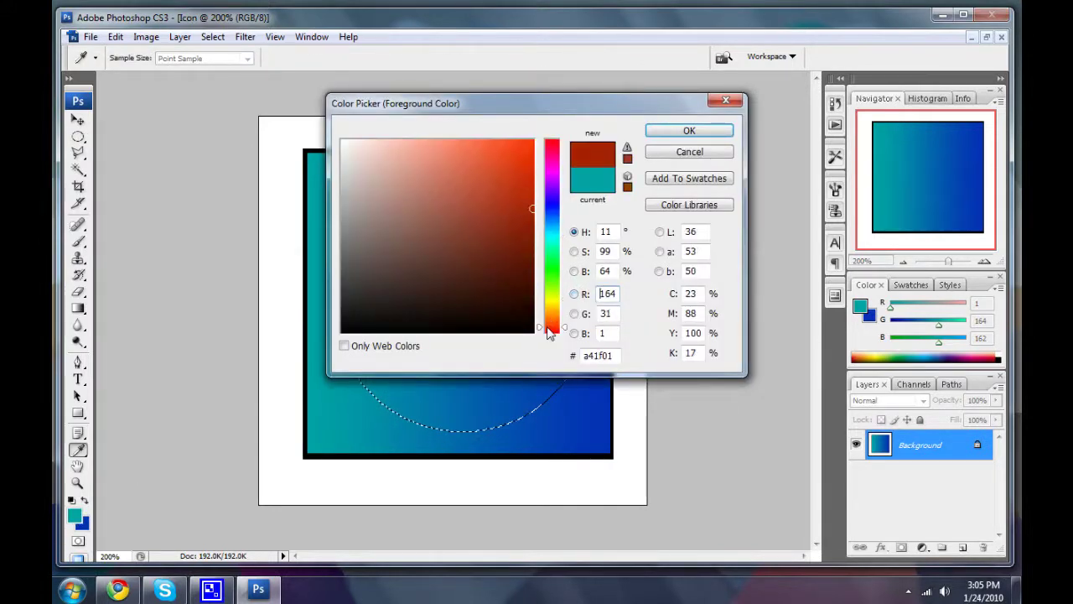
click(519, 186)
drag(556, 333, 565, 325)
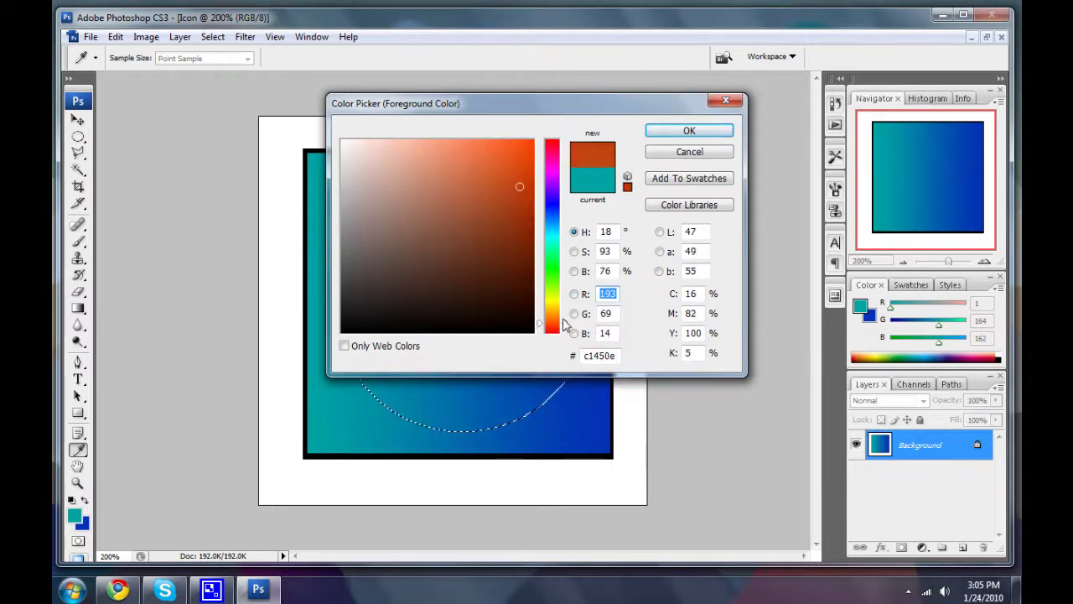
click(527, 201)
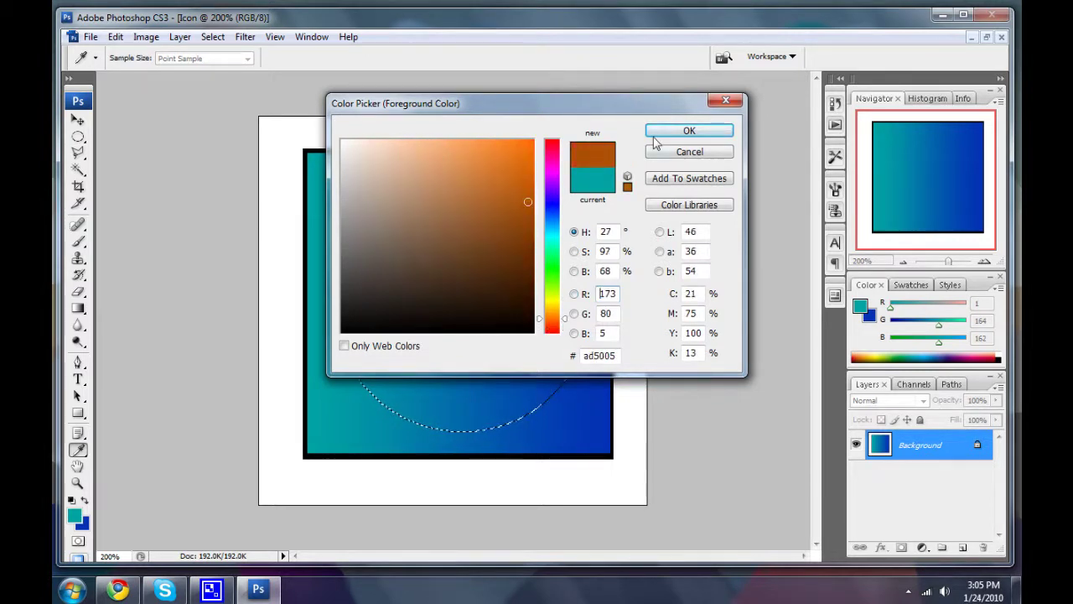
click(654, 135)
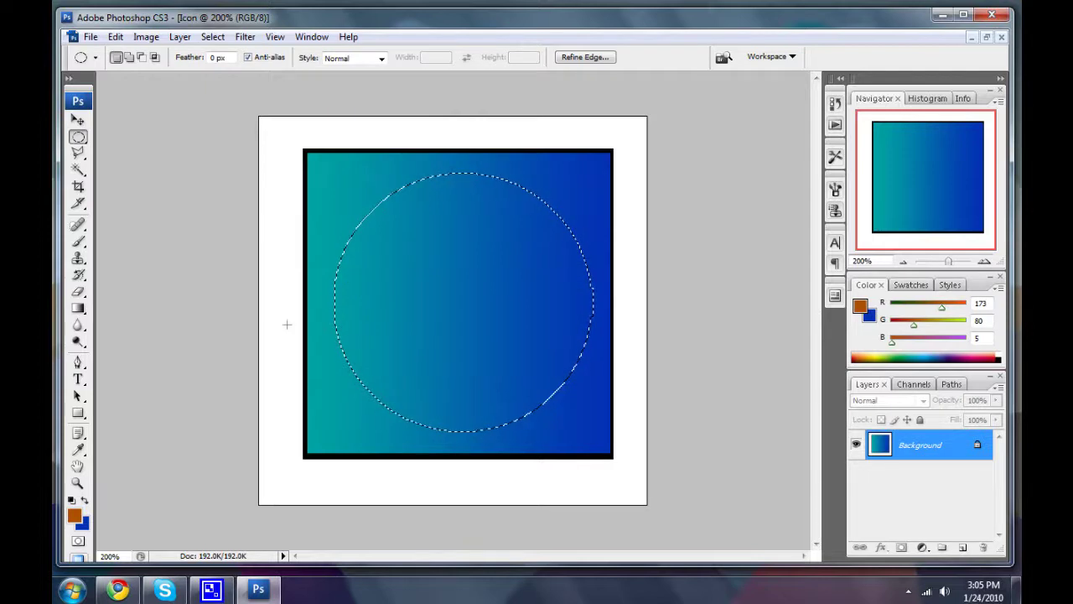
Step: Fill the circle with the brown colour and clear the selection
key(alt+BackSpace)
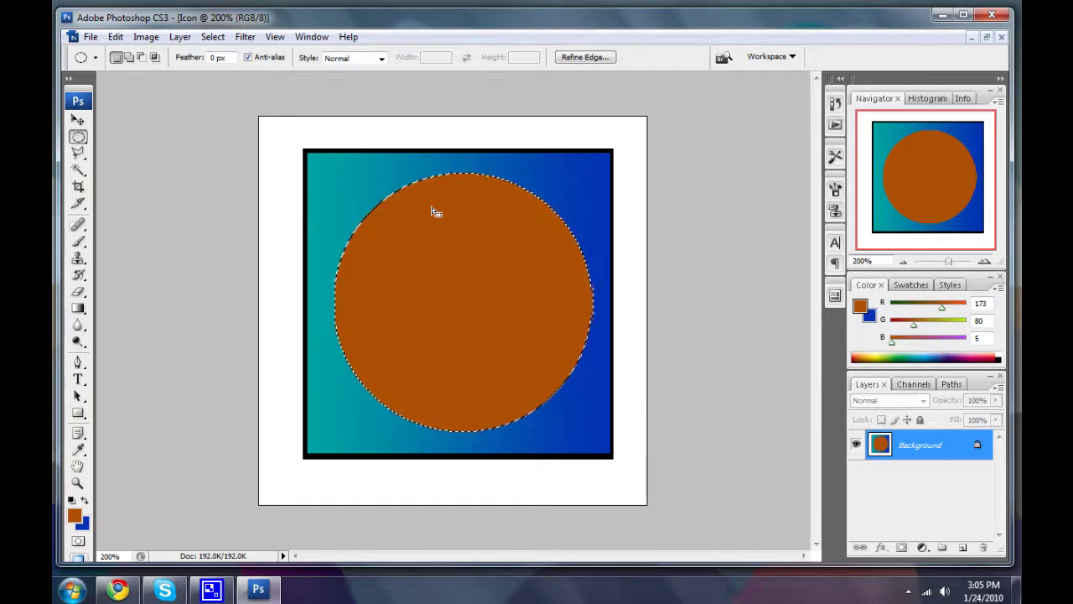
key(ctrl+d)
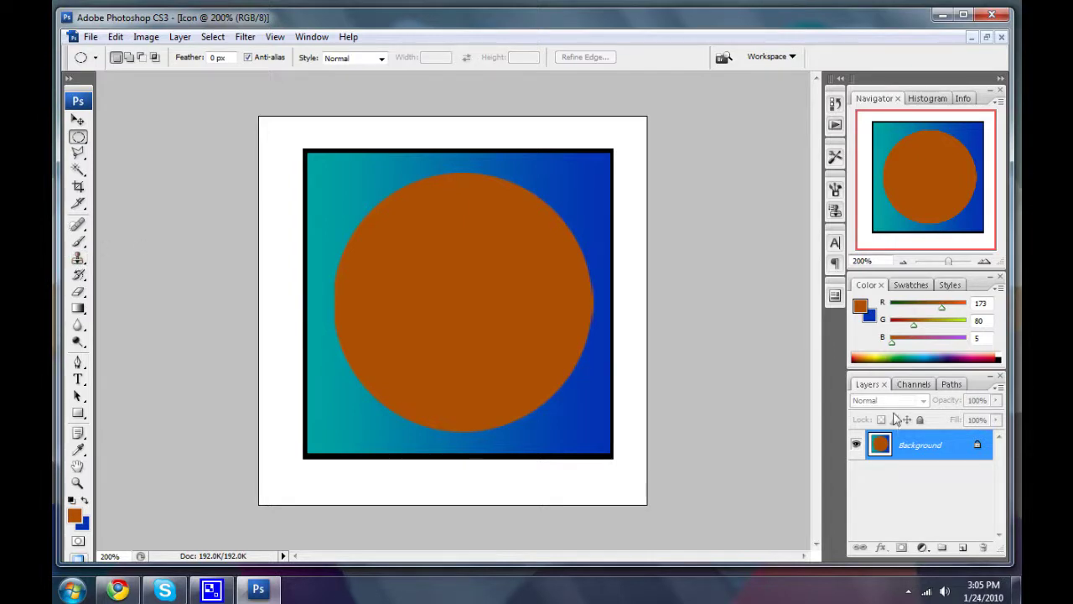
key(ctrl+shift+n)
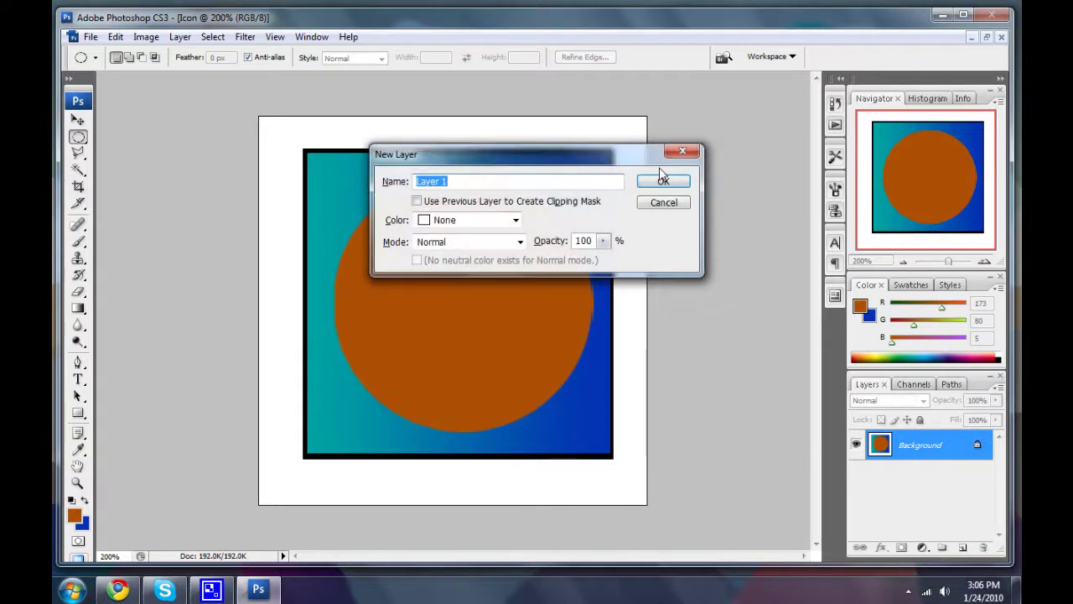
Step: Accept the New Layer dialog to add Layer 1
click(661, 177)
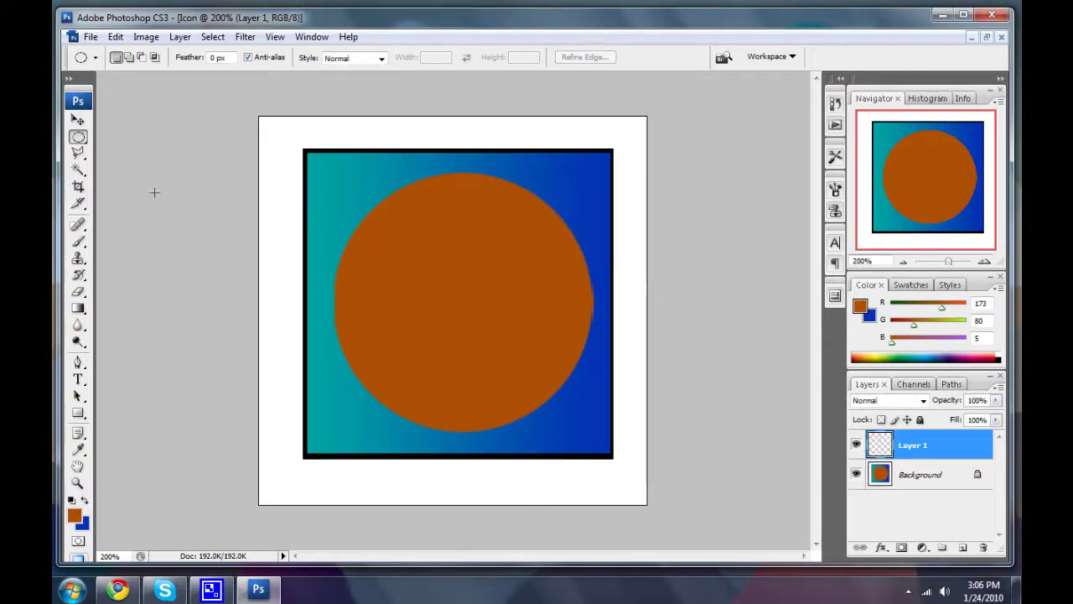
Step: Draw a triangular selection inside the brown circle with the Polygonal Lasso Tool
click(79, 154)
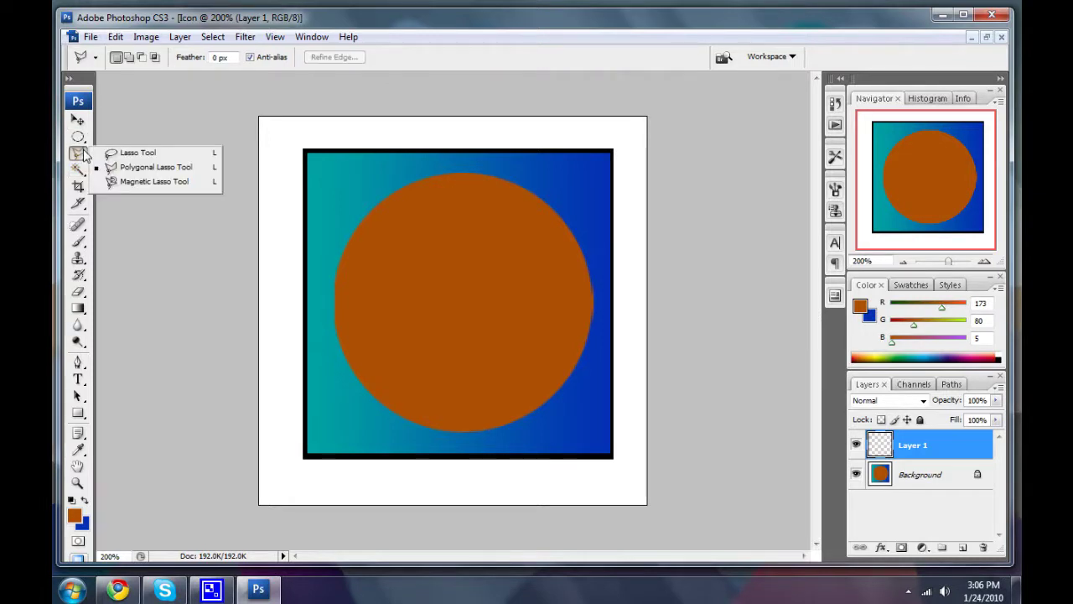
click(110, 168)
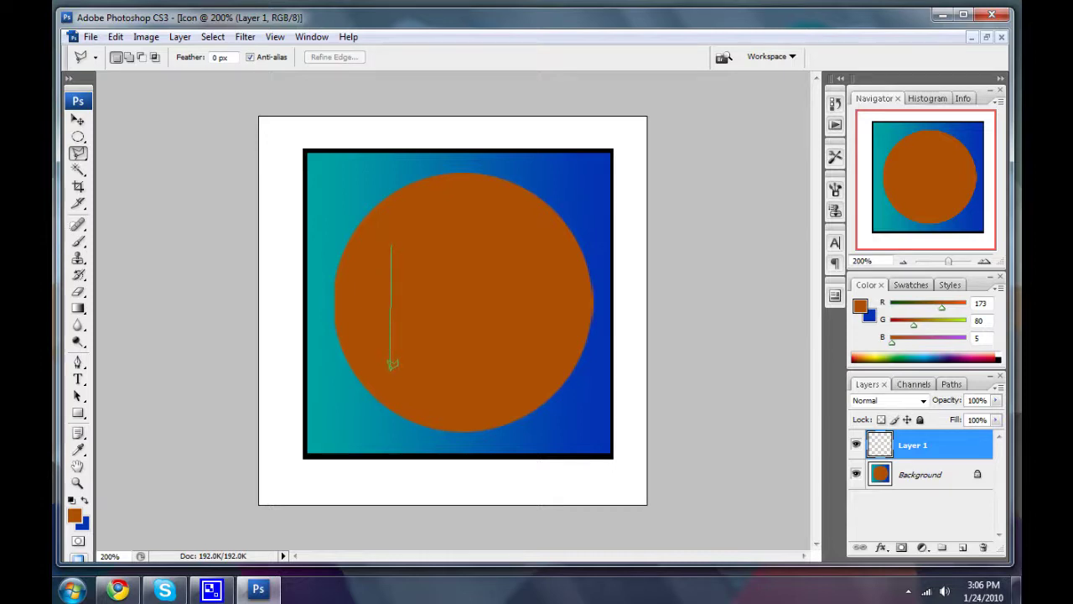
click(392, 367)
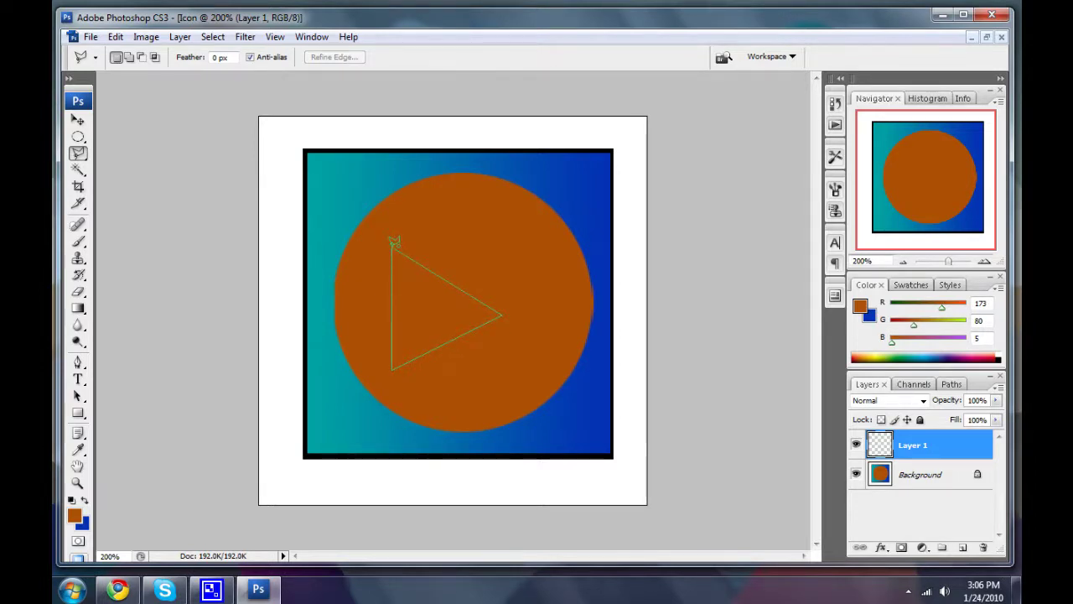
click(393, 243)
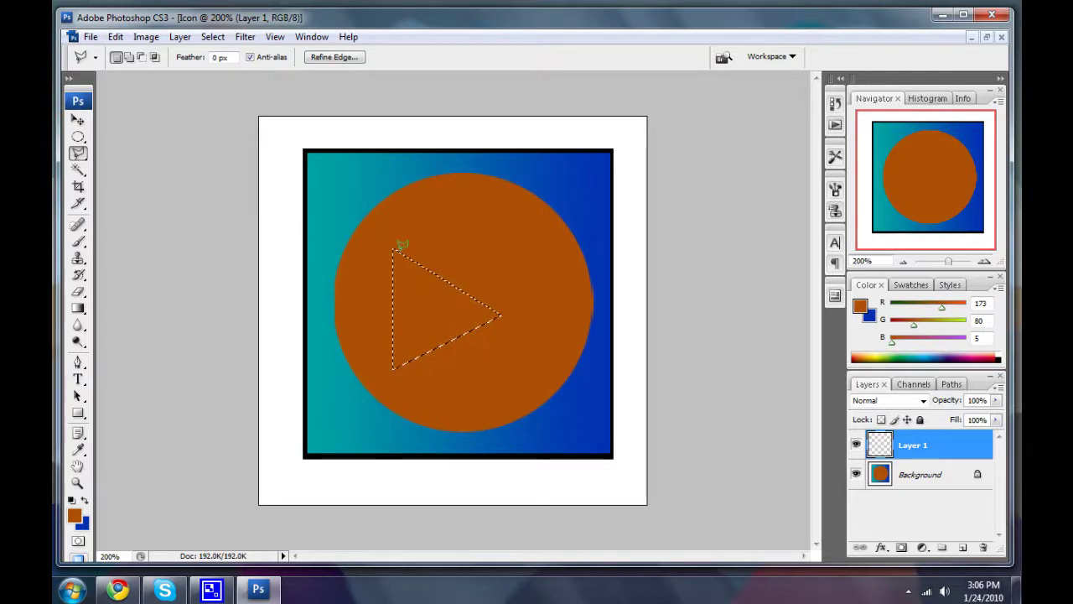
click(212, 37)
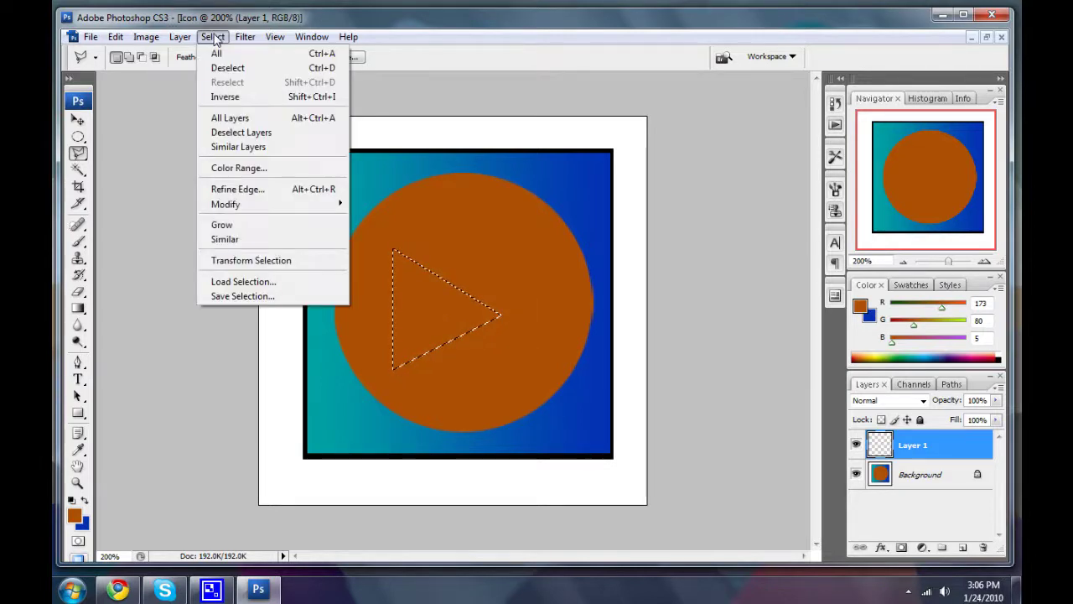
Step: Rotate and reposition the triangle selection using Transform Selection
click(231, 260)
drag(582, 276, 562, 290)
drag(438, 324, 473, 316)
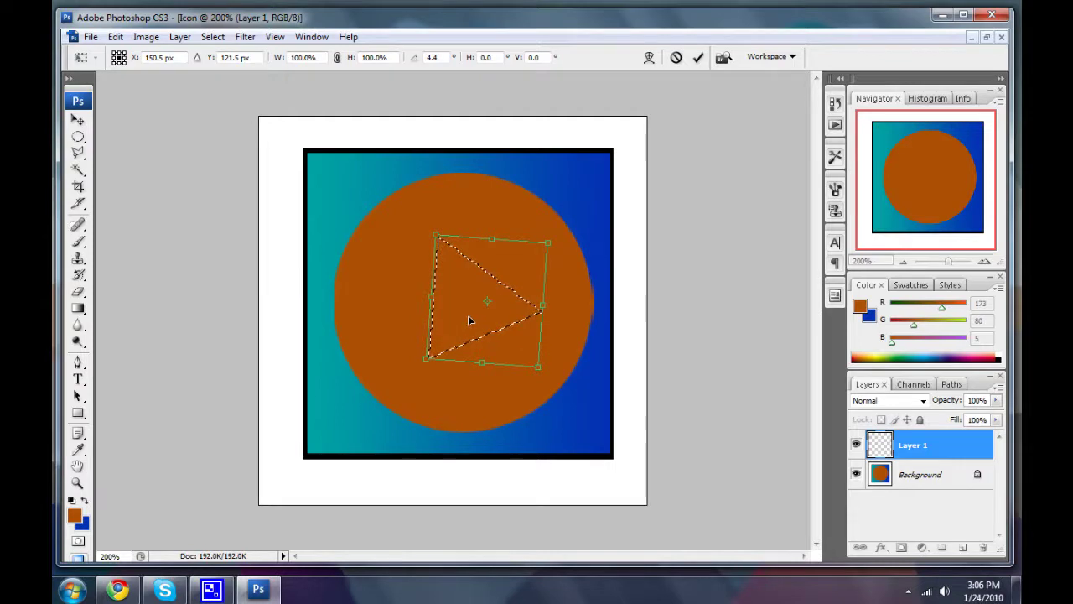
key(Return)
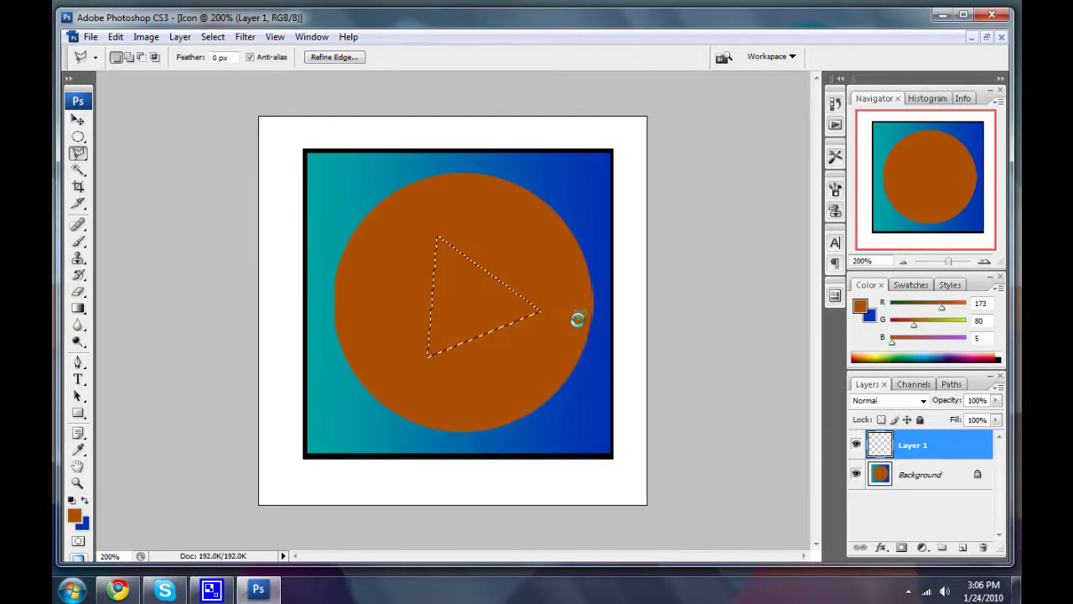
Step: Fill the triangle with white on Layer 1 and deselect
click(72, 499)
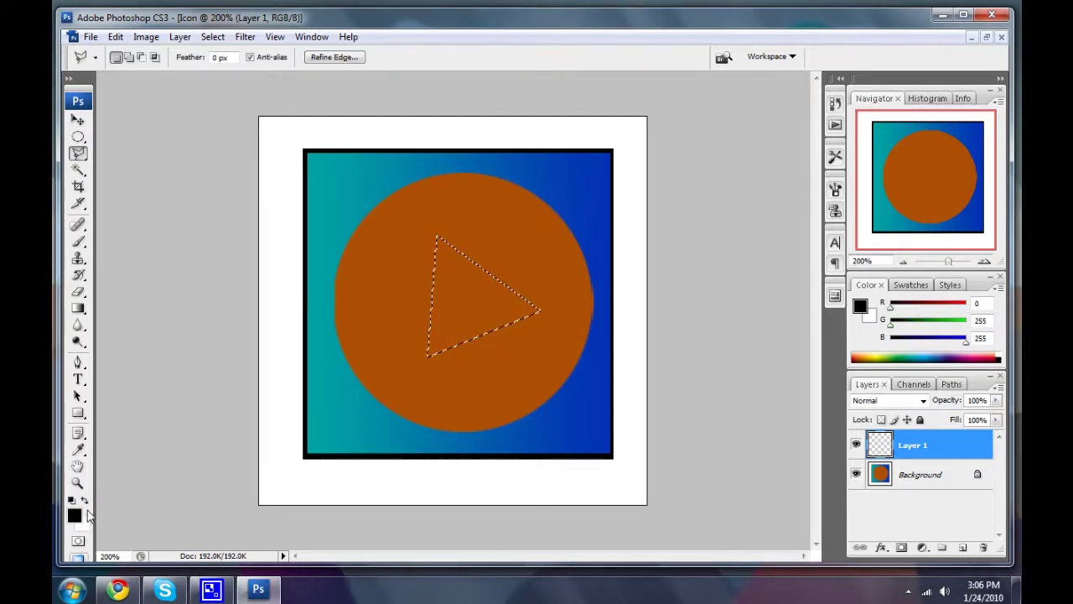
key(x)
key(alt+BackSpace)
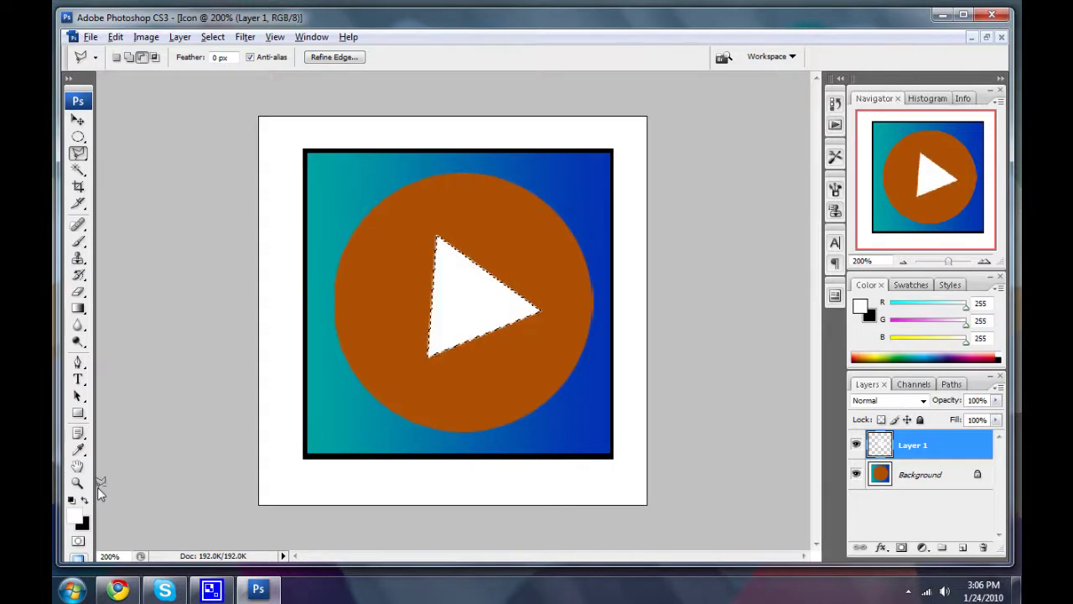
key(ctrl+d)
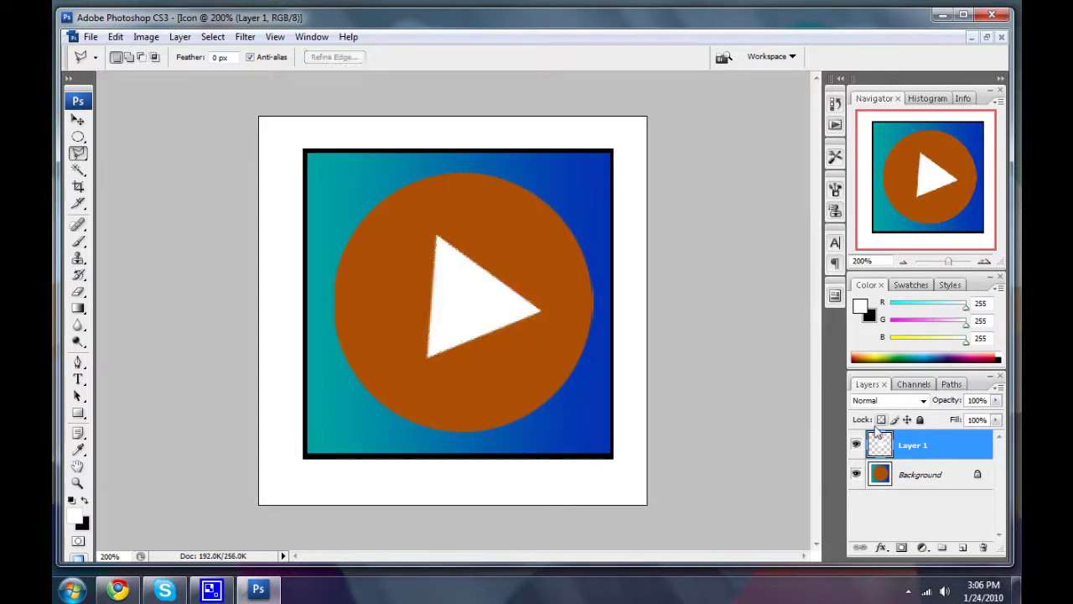
right_click(876, 429)
Step: Apply a Drop Shadow to Layer 1 through Blending Options
click(914, 105)
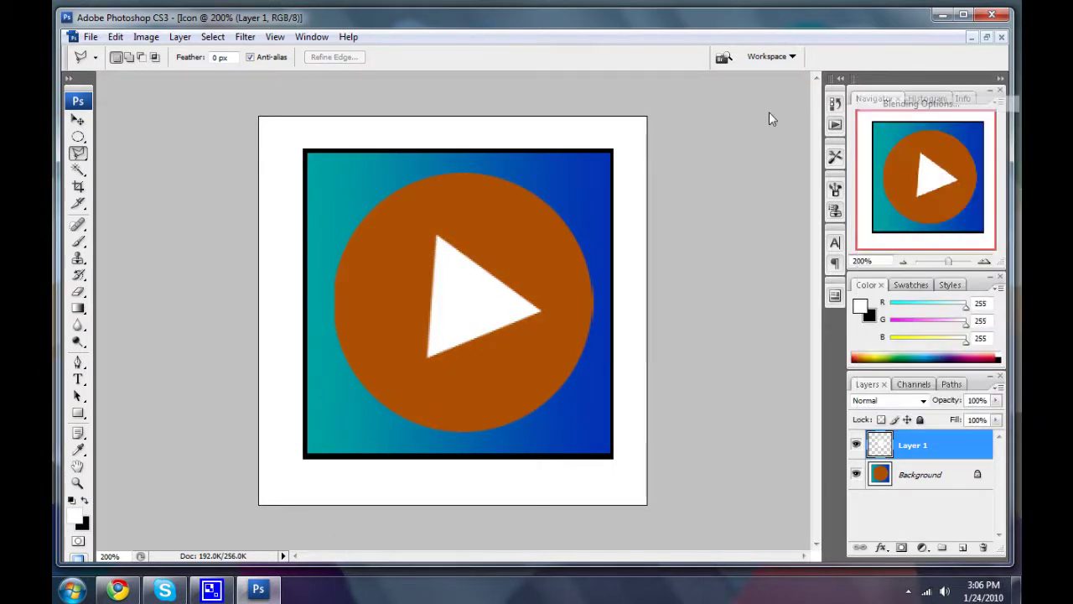
click(519, 144)
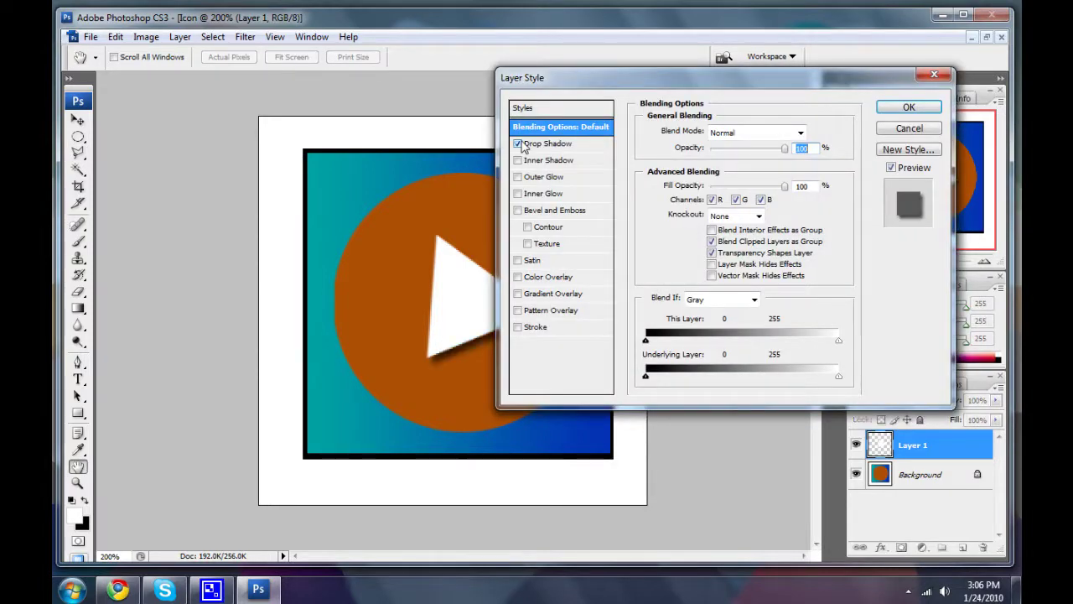
drag(589, 82, 678, 94)
click(993, 116)
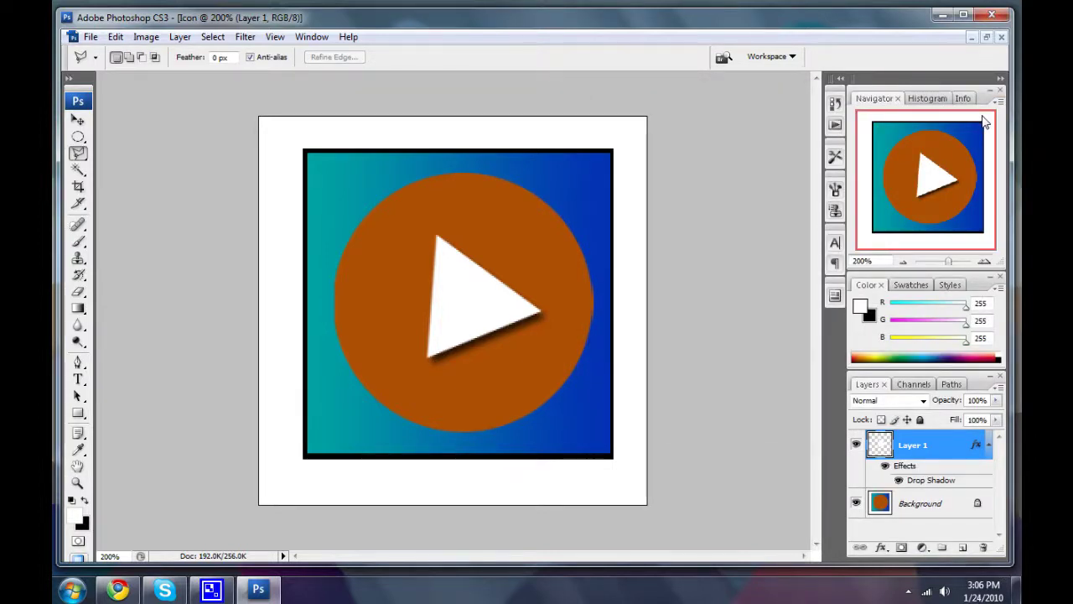
Step: Add Layer 2, Magic Wand-select the brown circle on Background, then activate Layer 2
key(ctrl+shift+n)
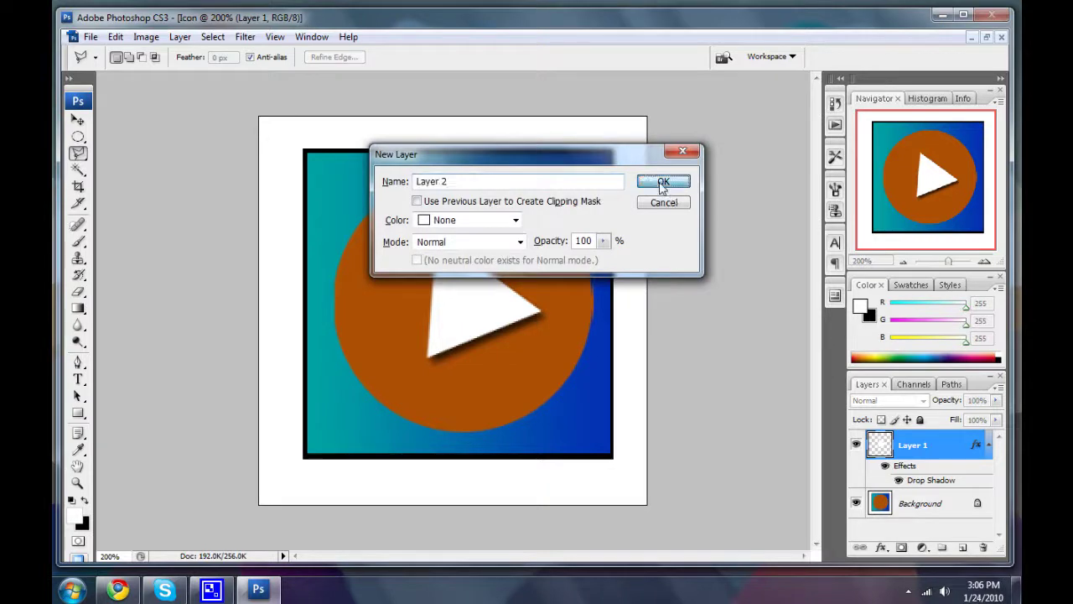
click(663, 181)
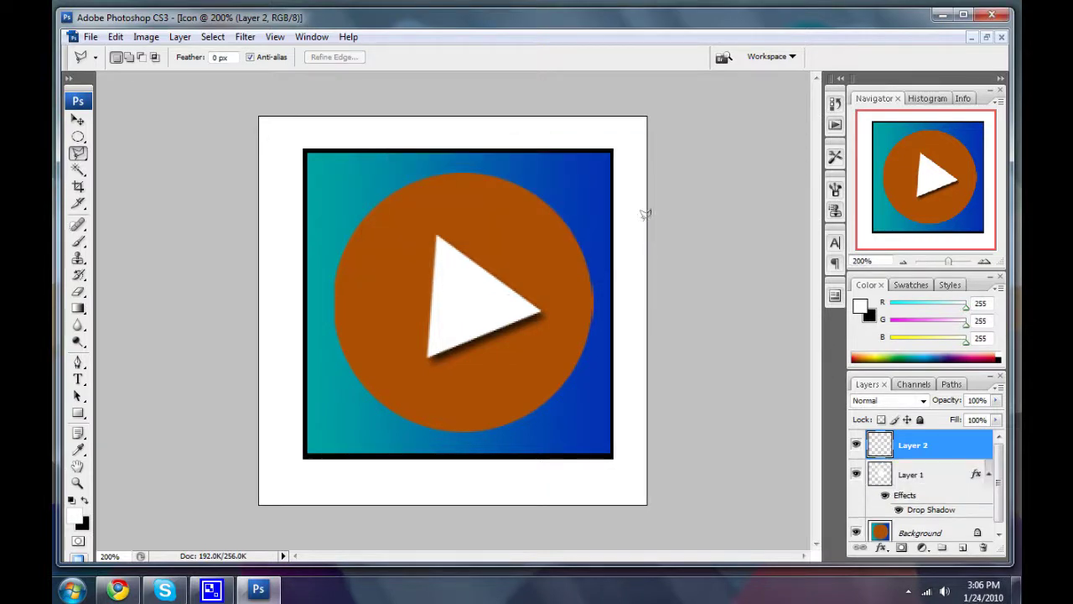
click(78, 170)
click(933, 533)
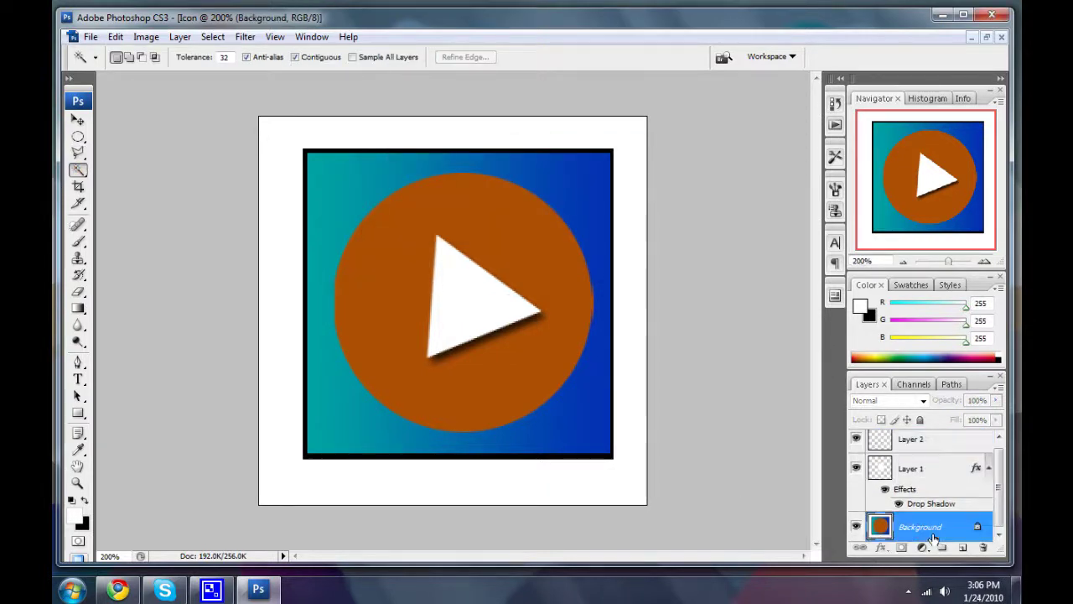
click(529, 273)
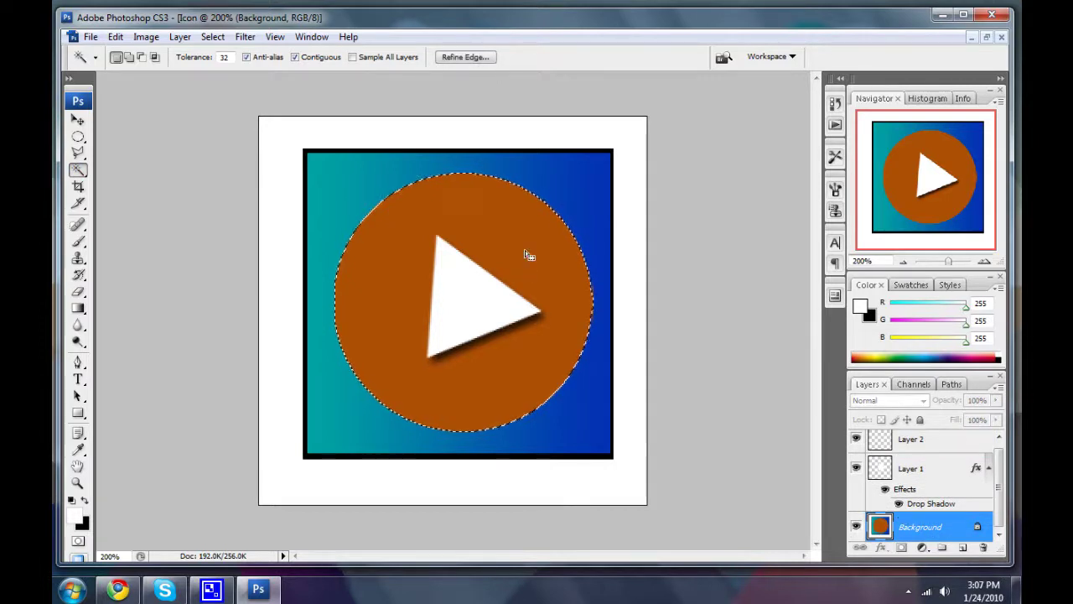
drag(1003, 472, 1003, 467)
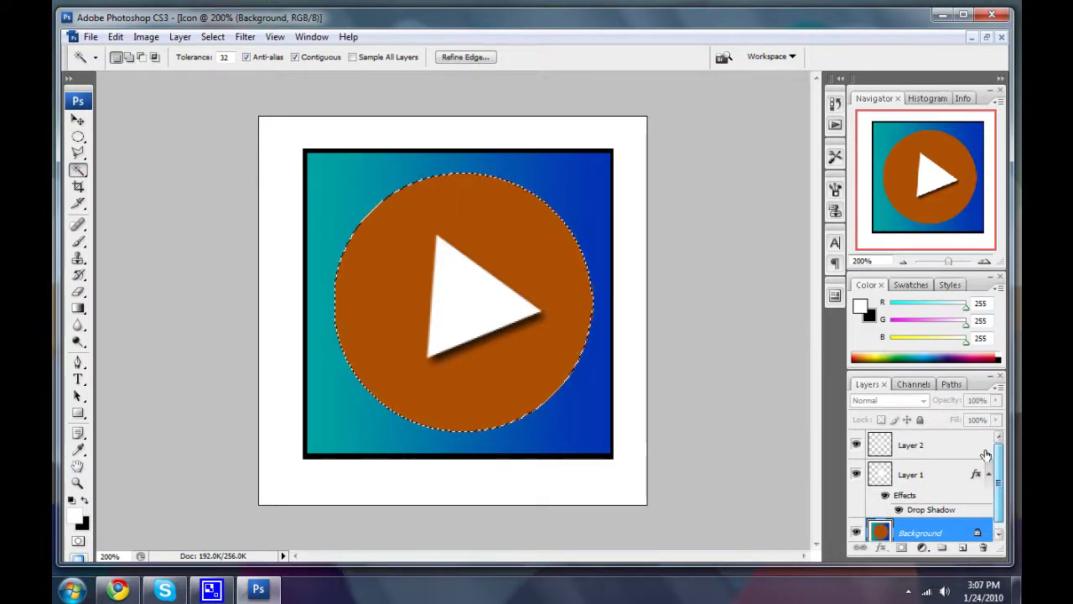
Step: Make Layer 2 active and contract the circle selection by 2 pixels
click(956, 445)
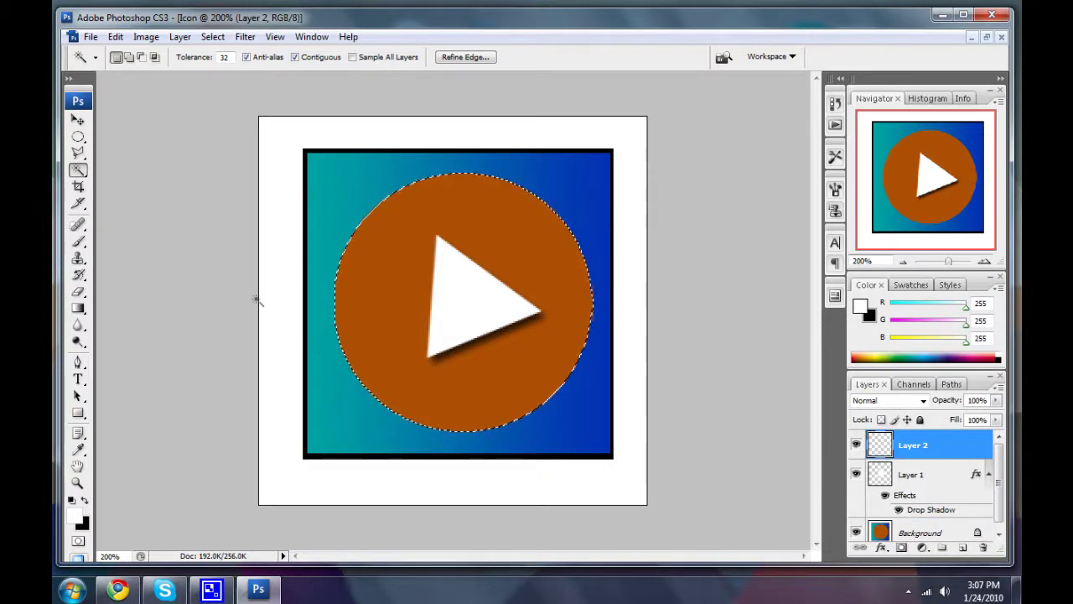
click(239, 38)
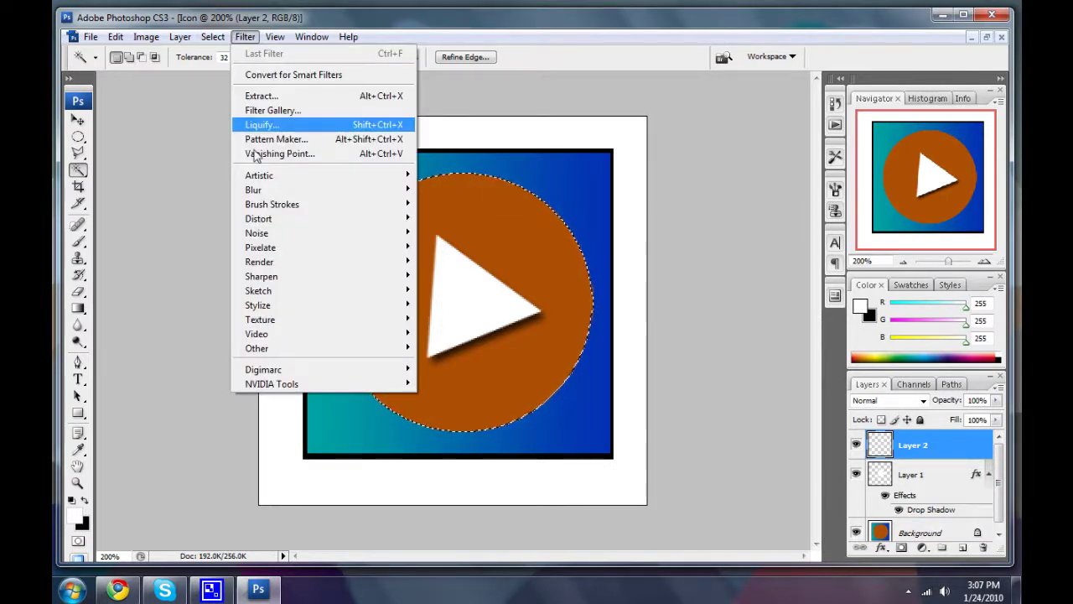
mouse_move(274, 195)
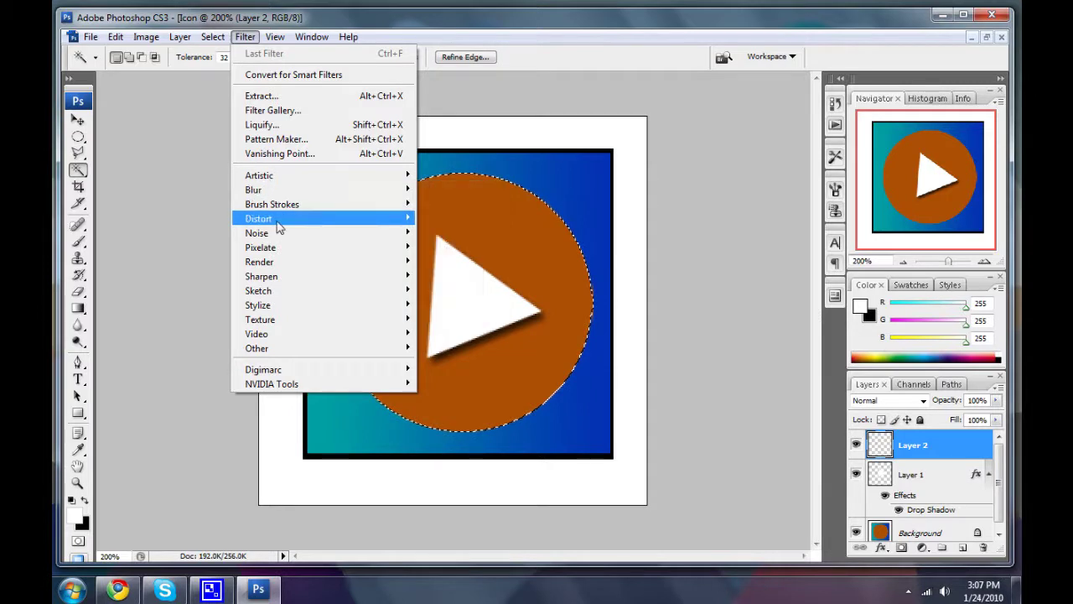
mouse_move(212, 37)
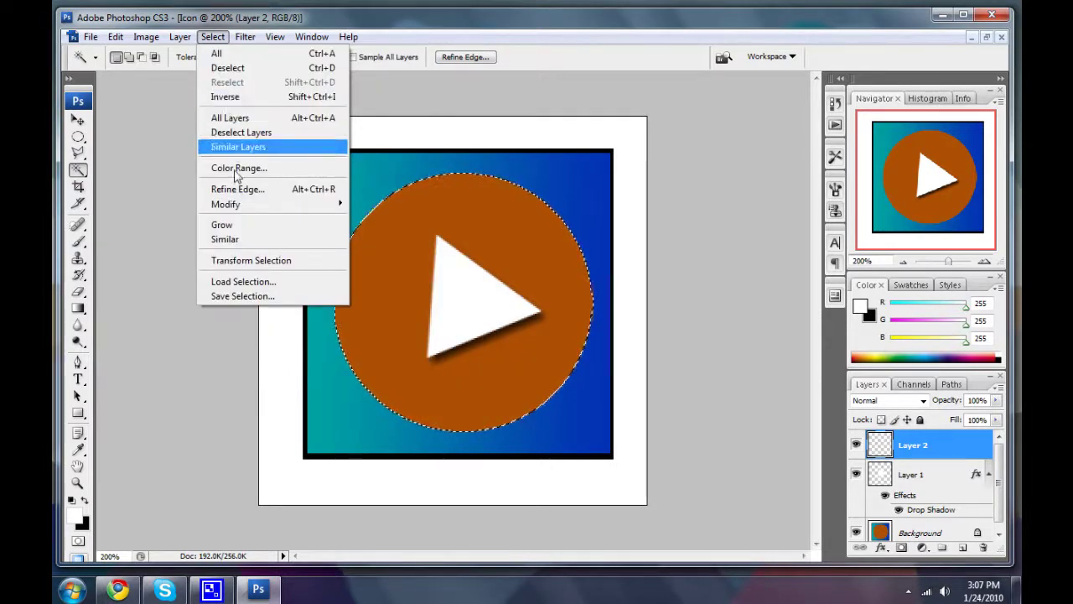
mouse_move(236, 211)
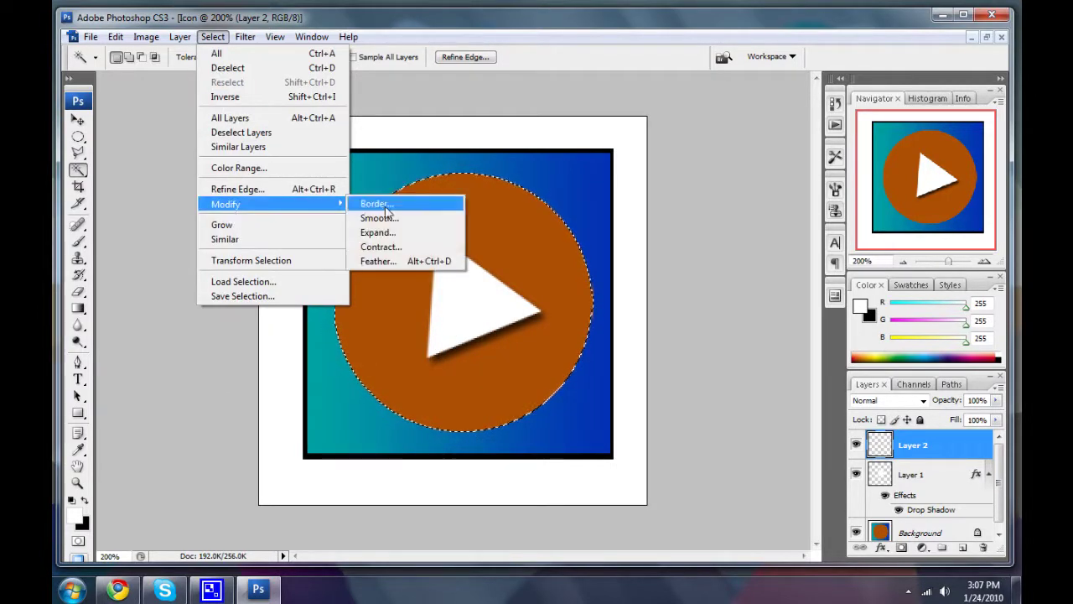
click(380, 247)
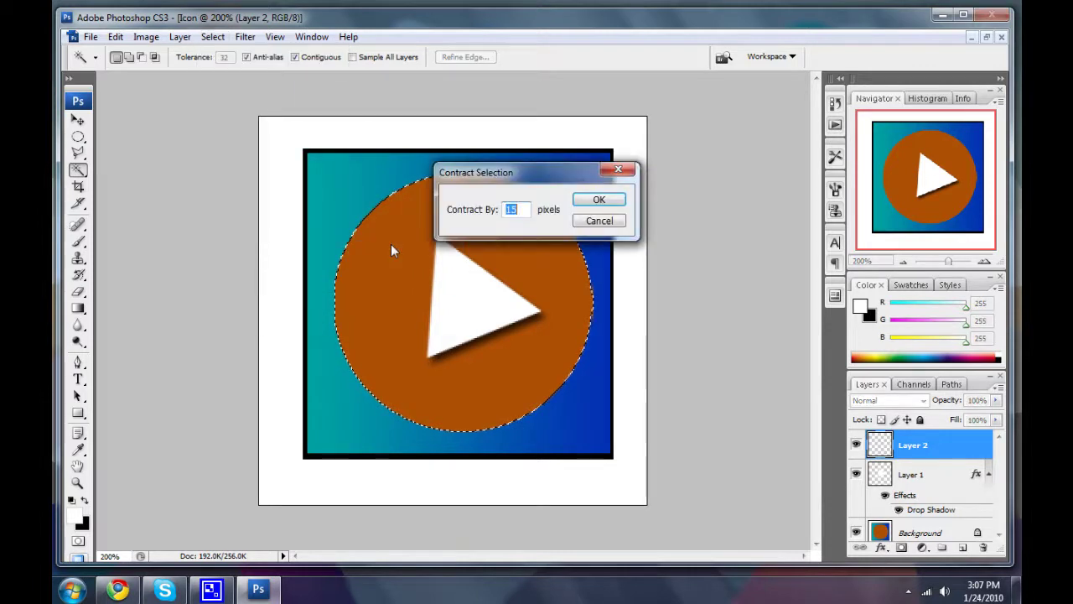
text(2)
key(Return)
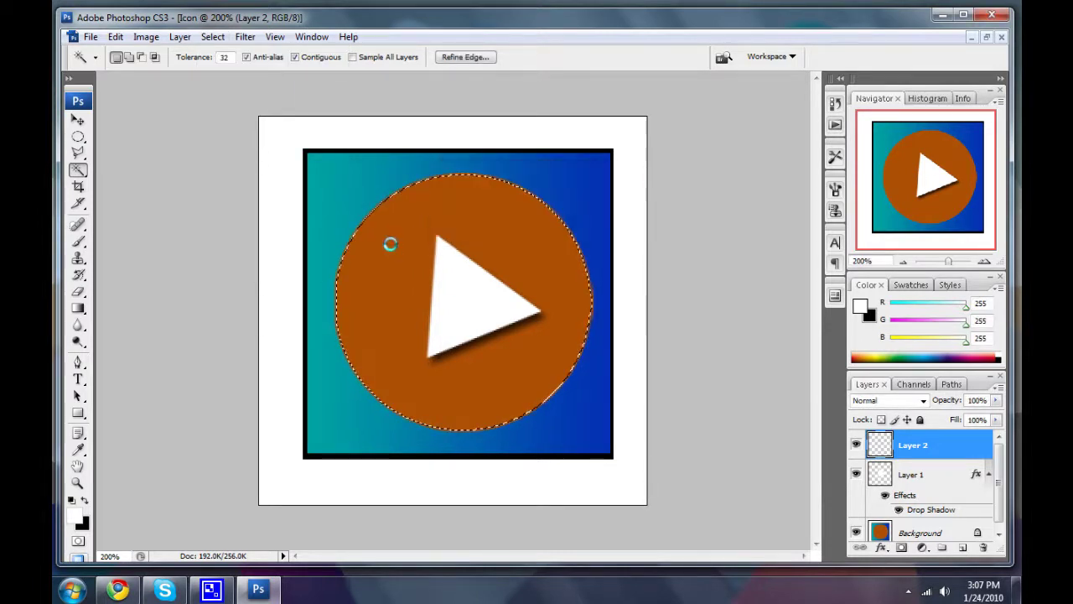
Step: Contract the circle selection by a further 10 pixels
click(213, 37)
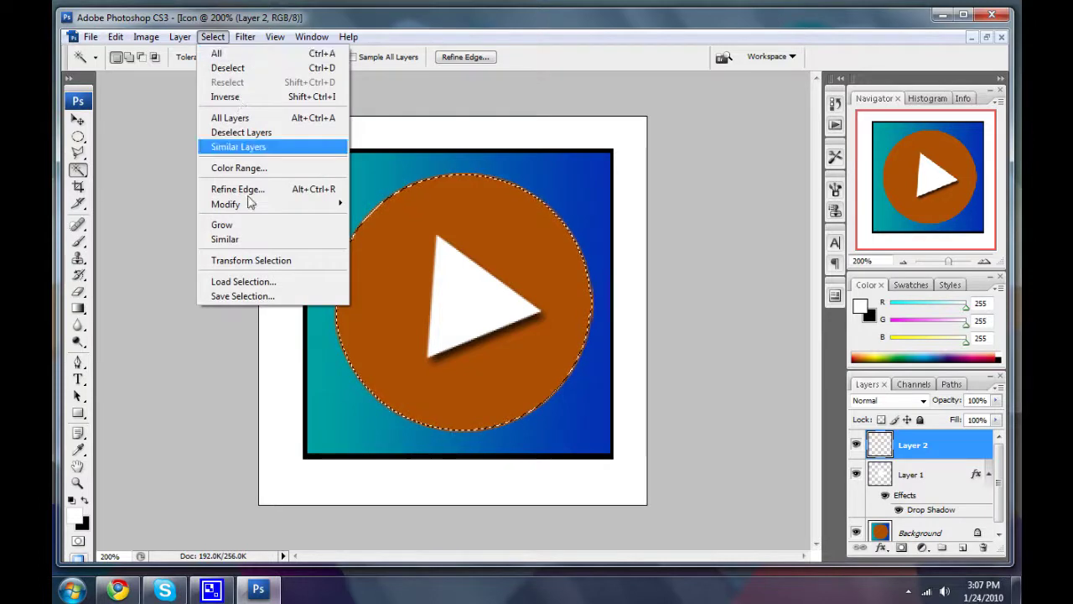
mouse_move(251, 204)
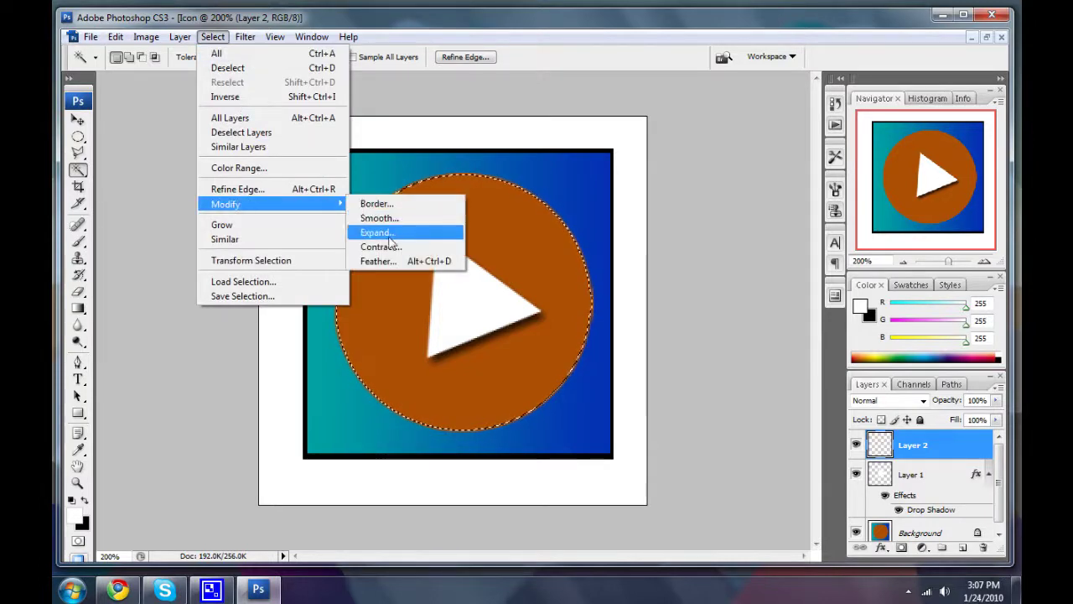
click(381, 246)
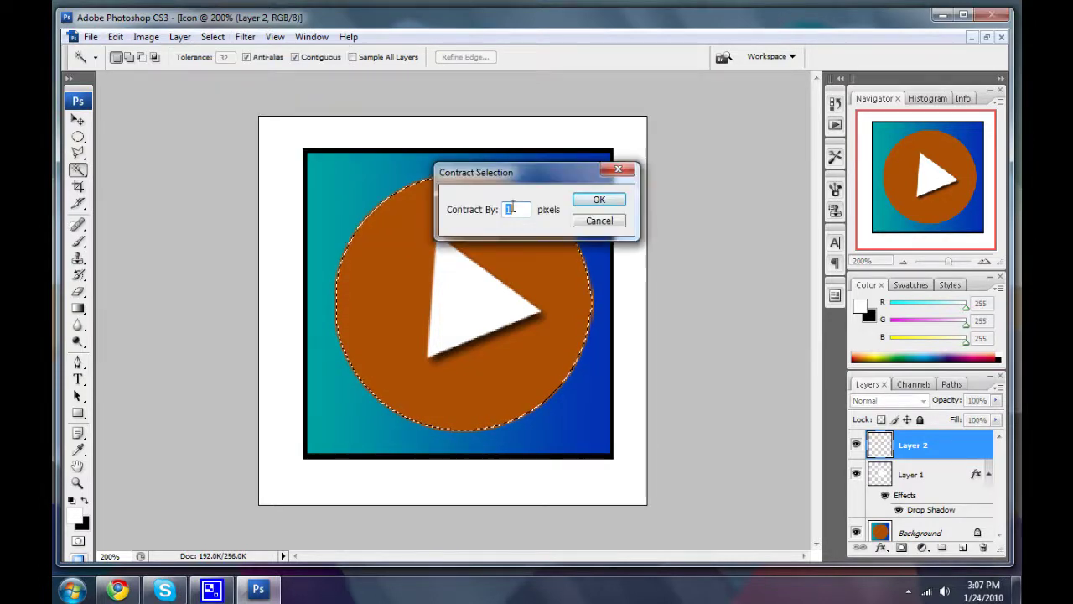
text(10)
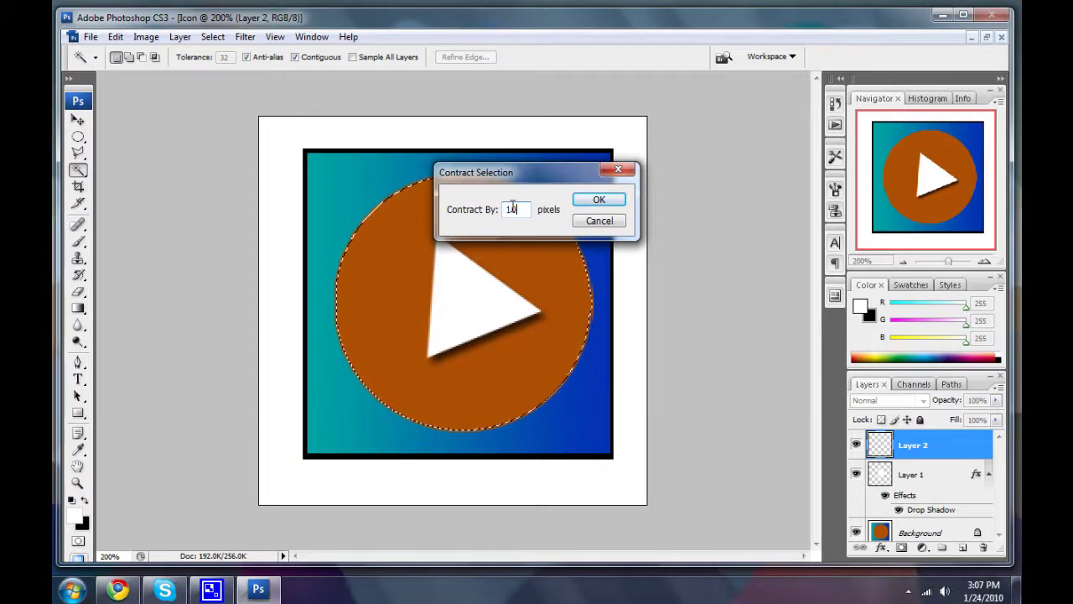
key(Return)
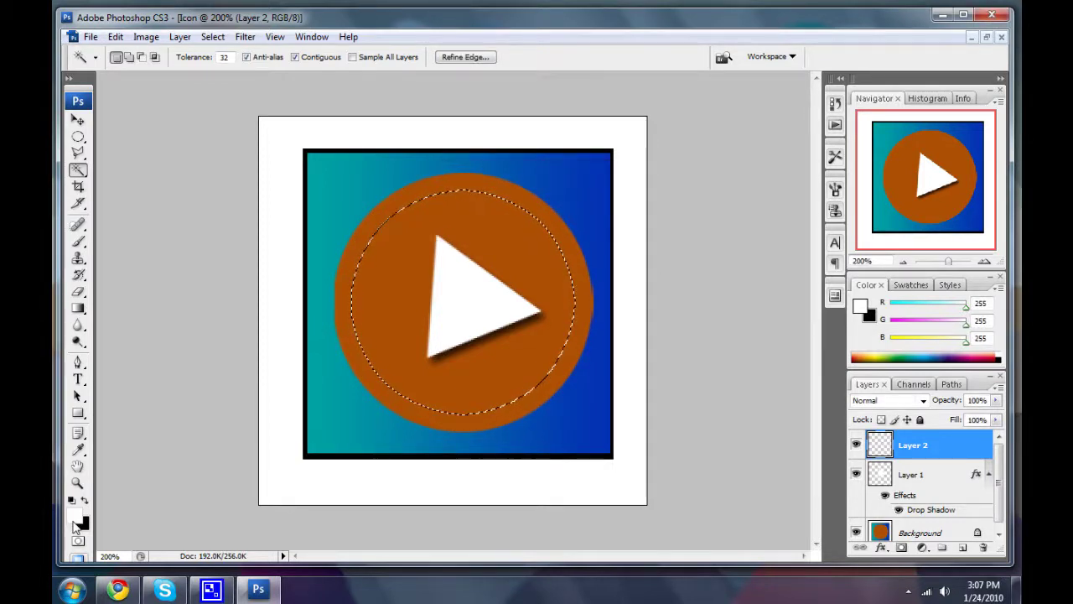
Step: Set the foreground colour to a bright, fully saturated orange (#ff6600)
click(74, 517)
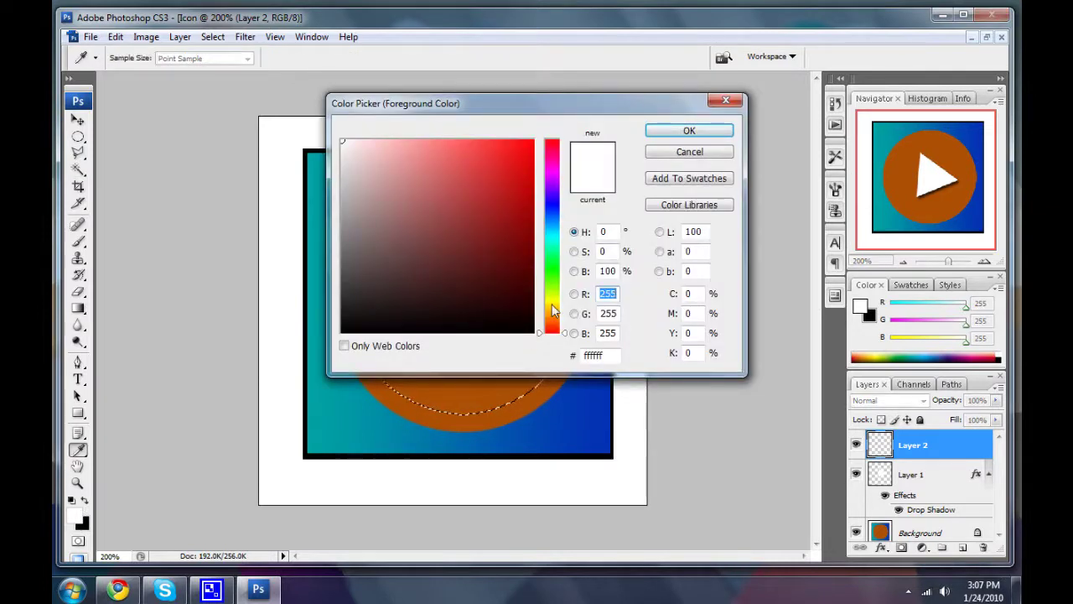
mouse_move(553, 311)
mouse_down()
mouse_move(554, 292)
mouse_move(553, 312)
mouse_up()
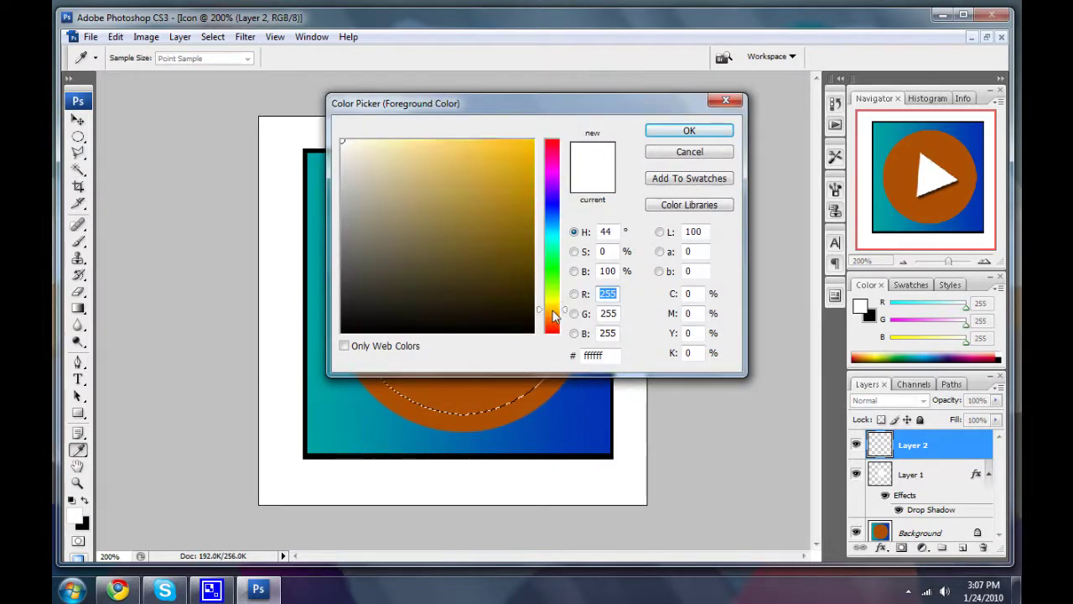
drag(555, 206, 560, 312)
click(534, 221)
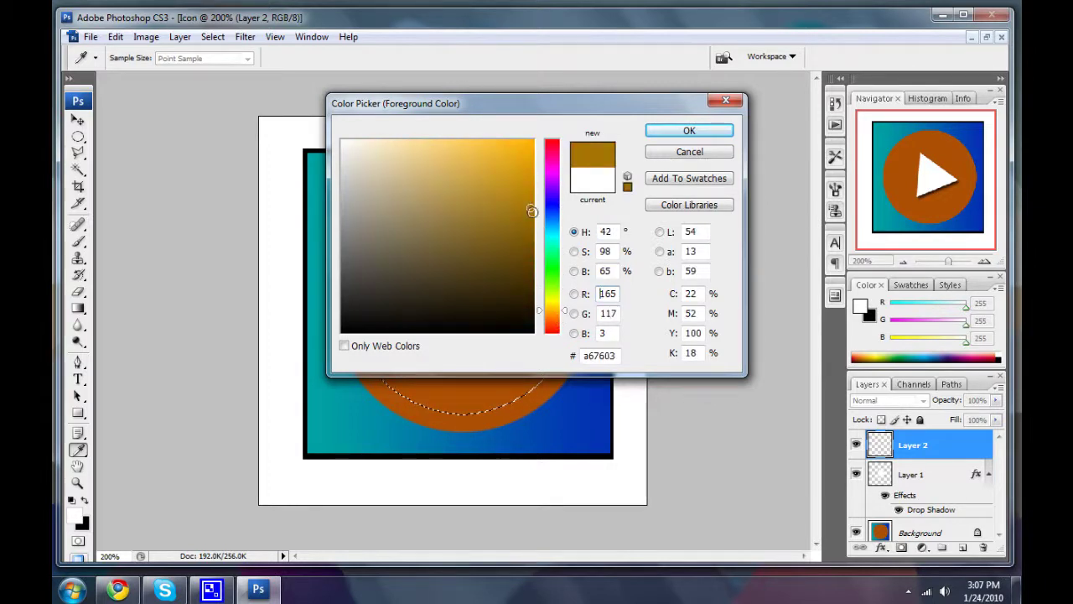
click(561, 320)
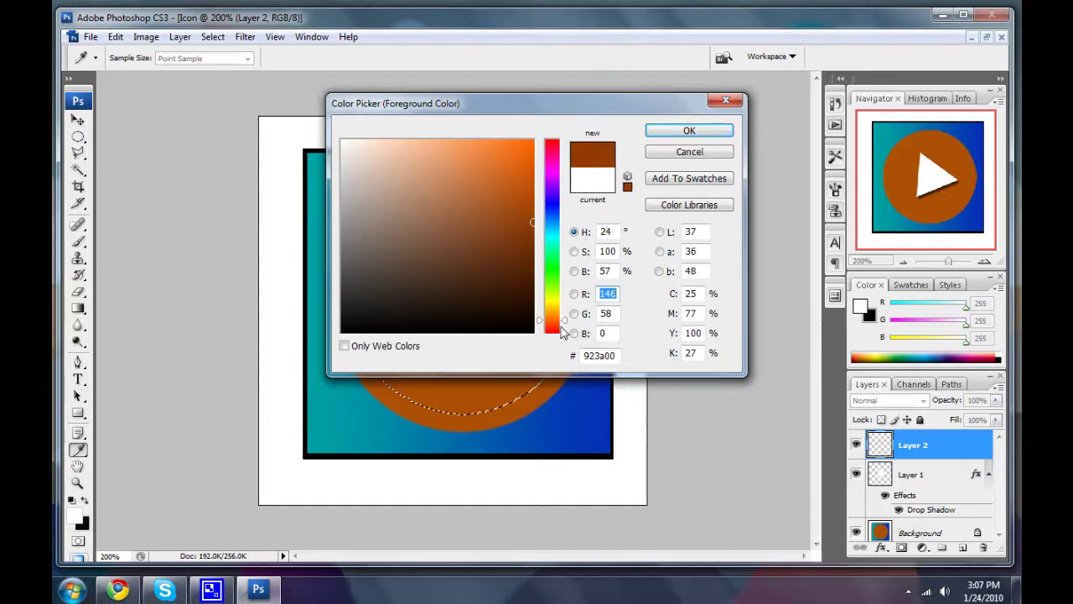
drag(534, 231, 531, 141)
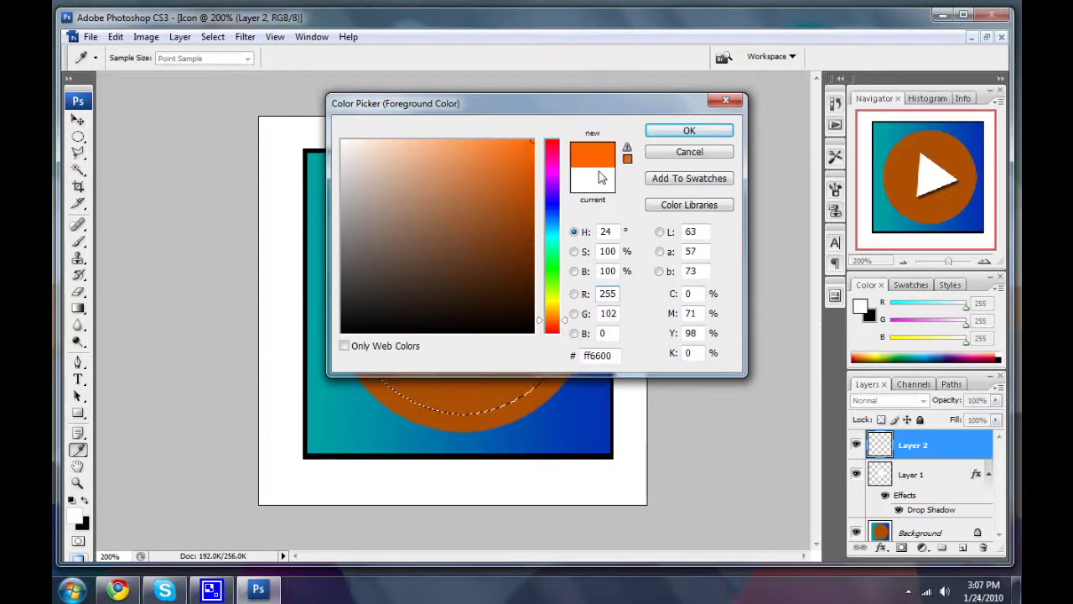
click(707, 134)
Step: Fill the circle selection with orange, move Layer 2 below Layer 1, and deselect
key(w)
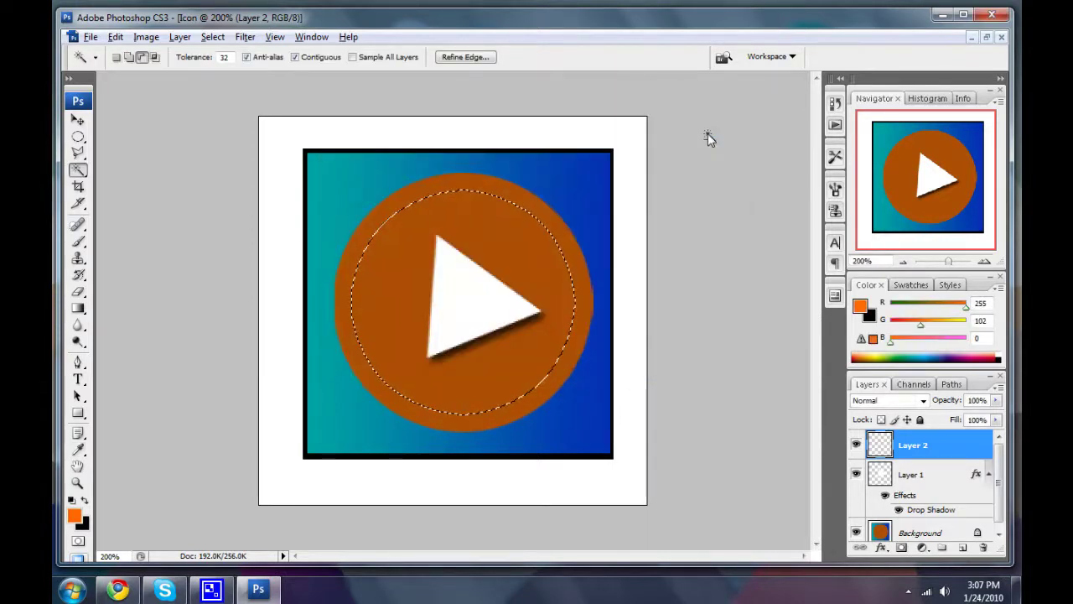
key(alt+BackSpace)
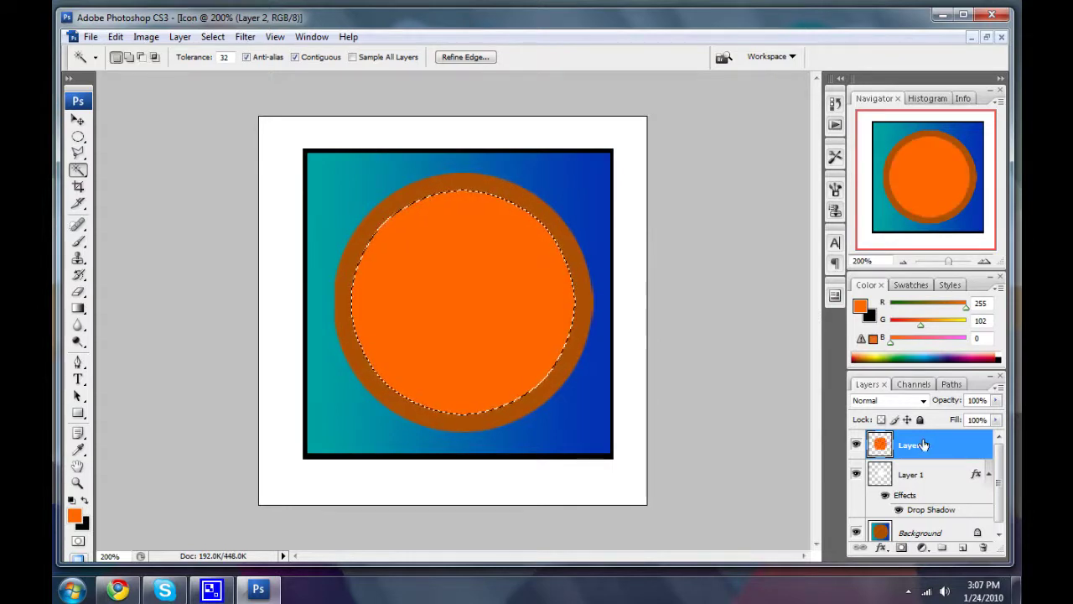
drag(922, 446, 929, 506)
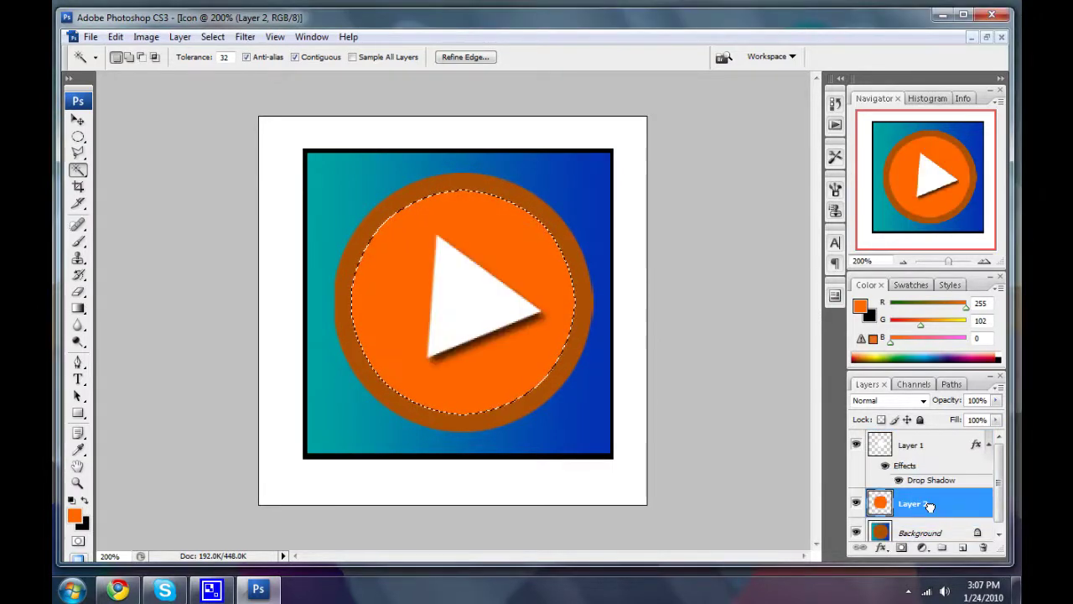
key(ctrl+d)
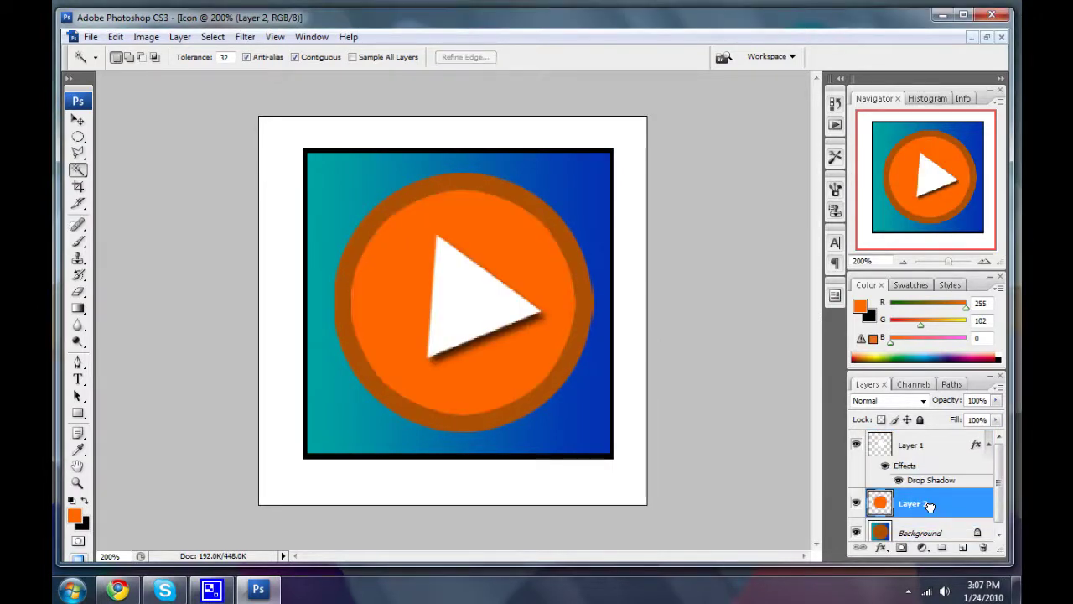
click(79, 484)
Step: Zoom out to see the whole icon, then return the view to 100%
alt+click(478, 423)
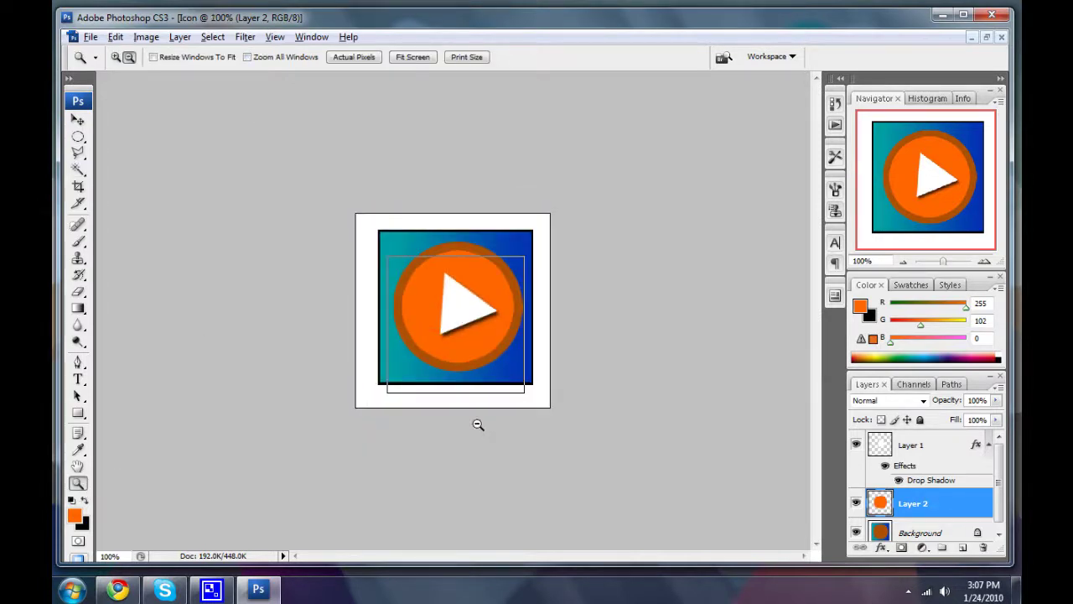
alt+click(453, 335)
click(451, 316)
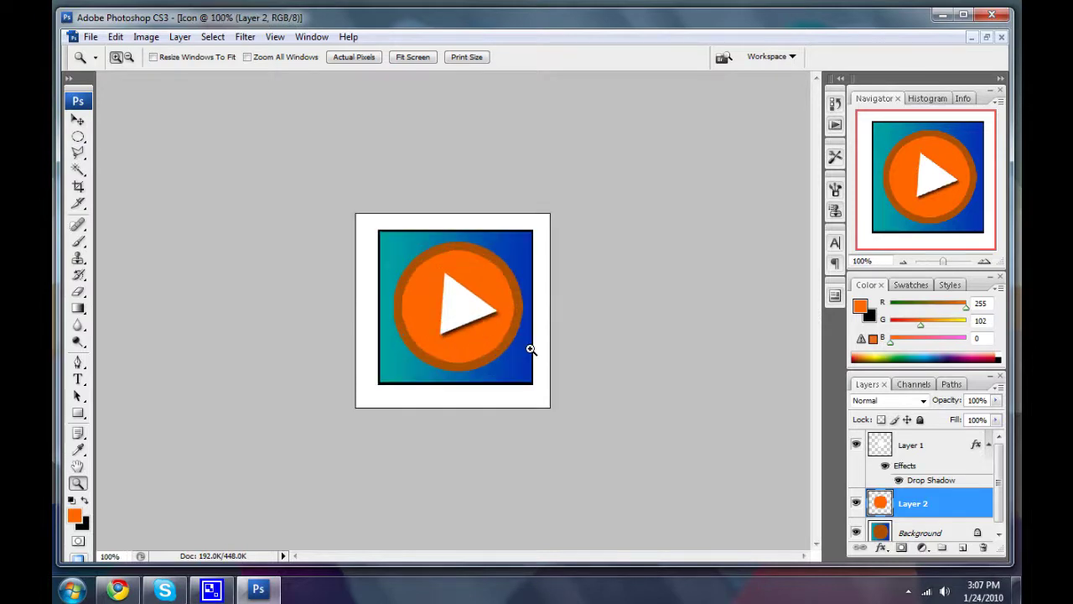
drag(1004, 477, 1003, 499)
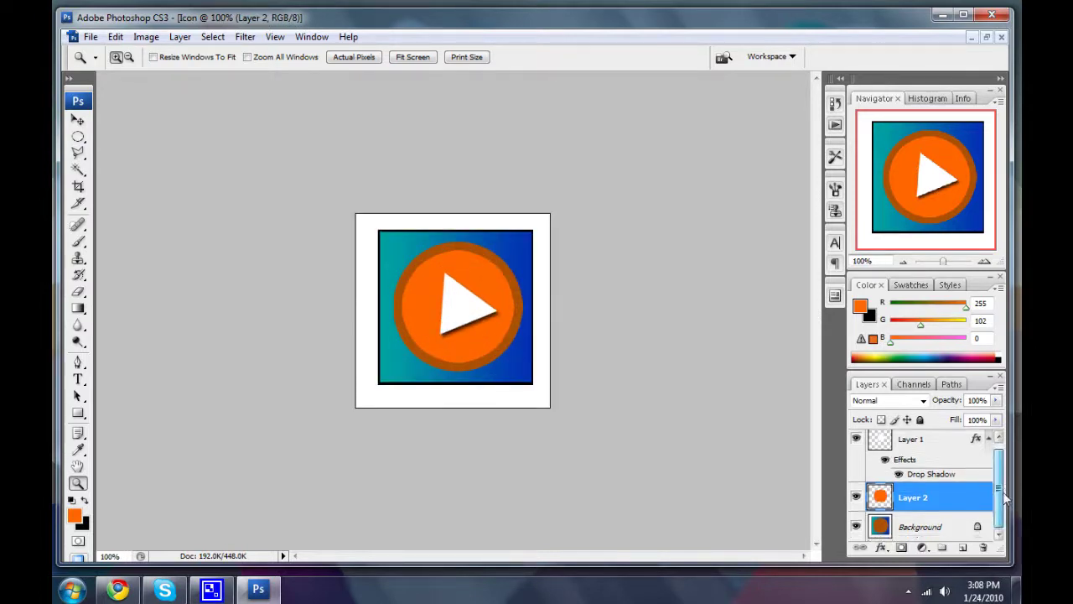
Step: Duplicate the Background layer as Background copy and delete the original Background layer
click(927, 527)
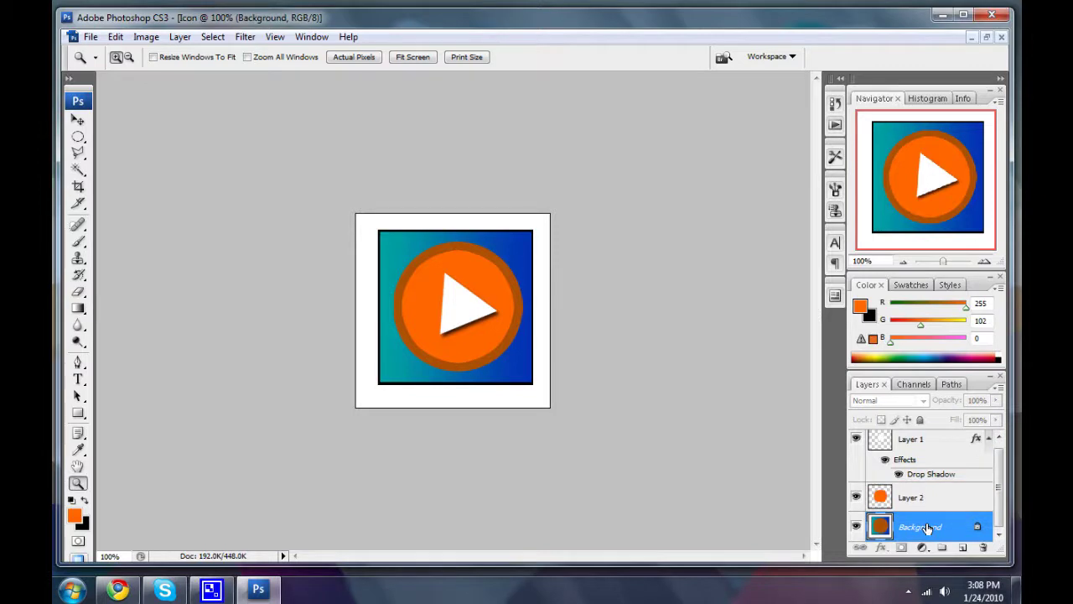
right_click(980, 527)
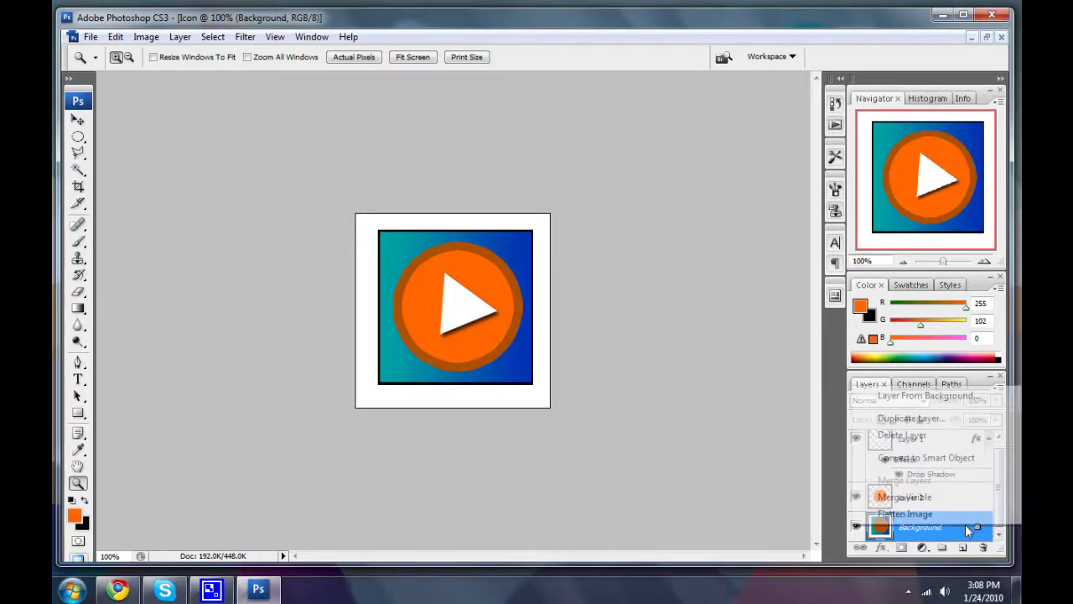
click(912, 418)
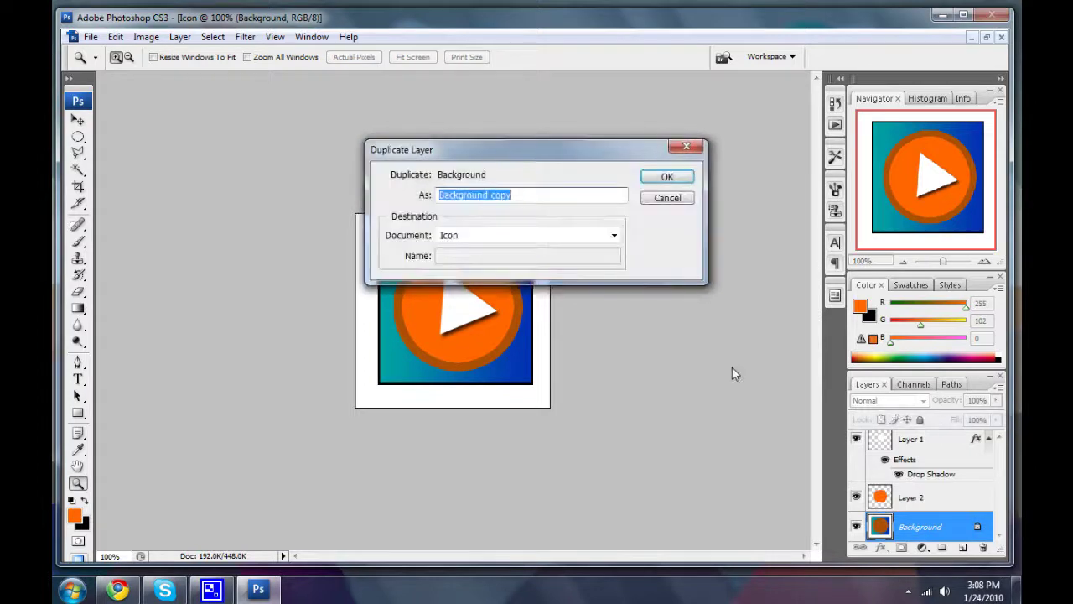
click(675, 176)
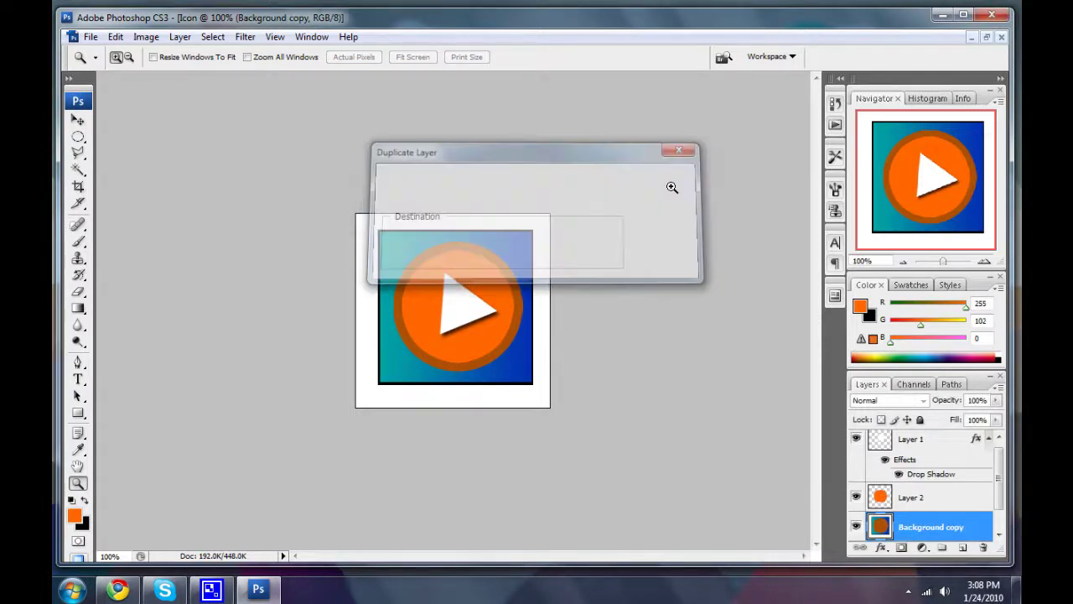
click(998, 520)
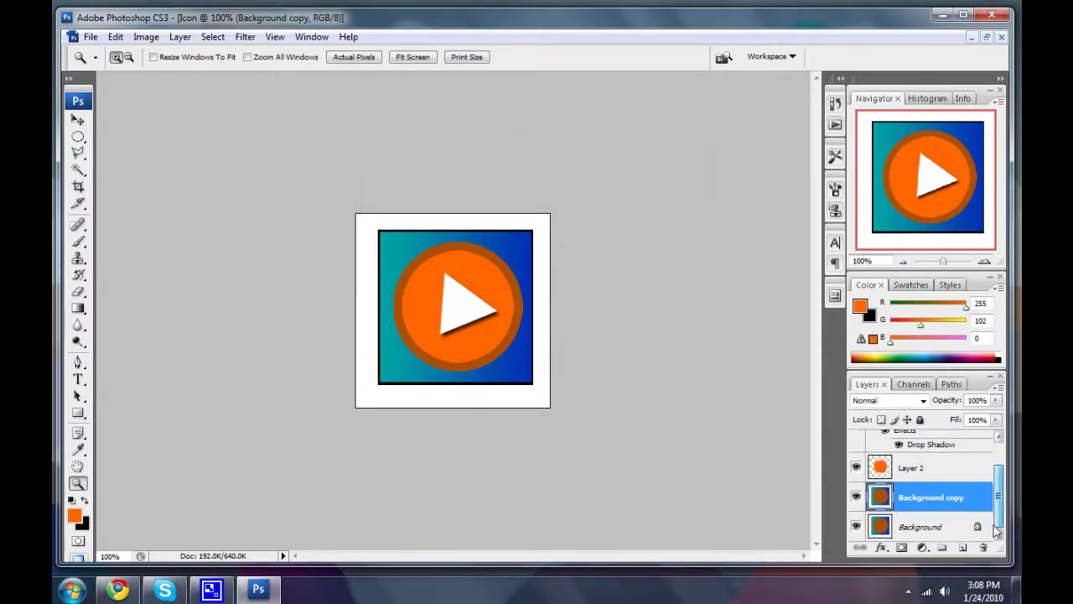
right_click(922, 526)
click(933, 434)
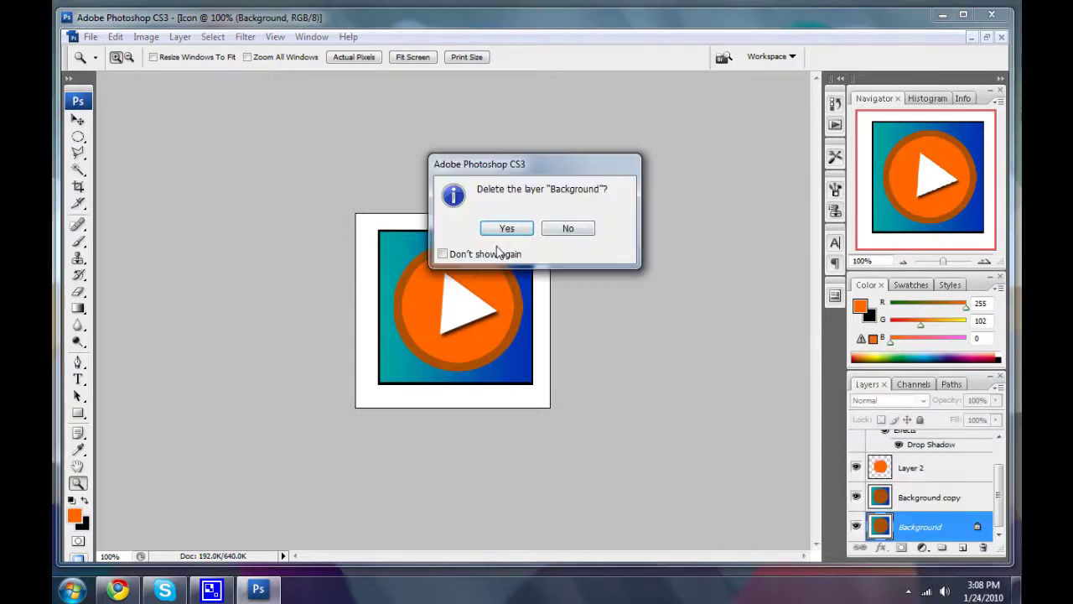
click(506, 229)
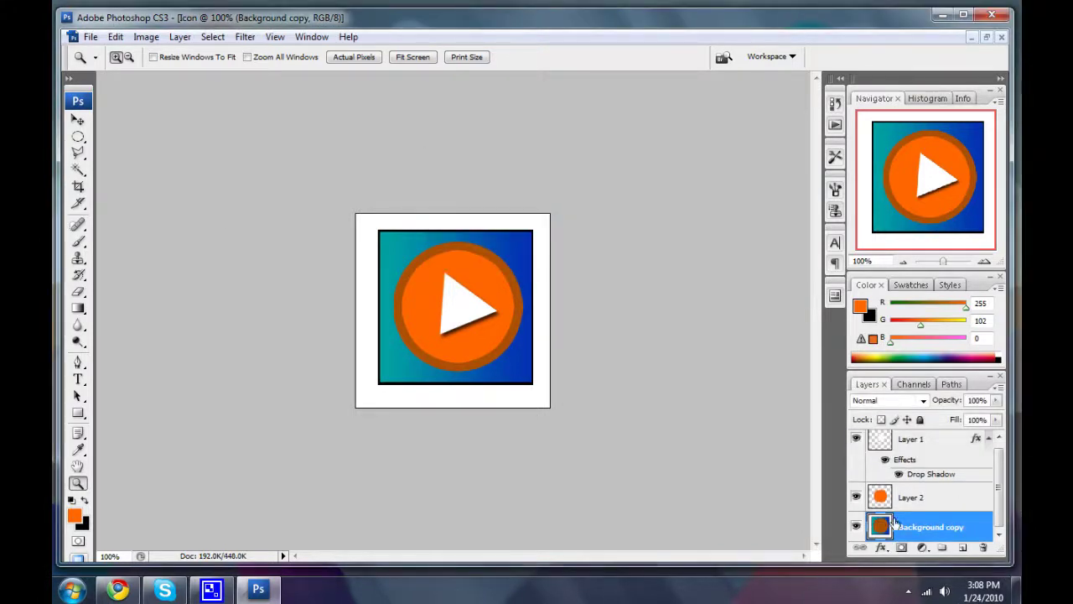
Step: Select the white margin around the gradient square with the Magic Wand and delete it
click(77, 169)
click(379, 292)
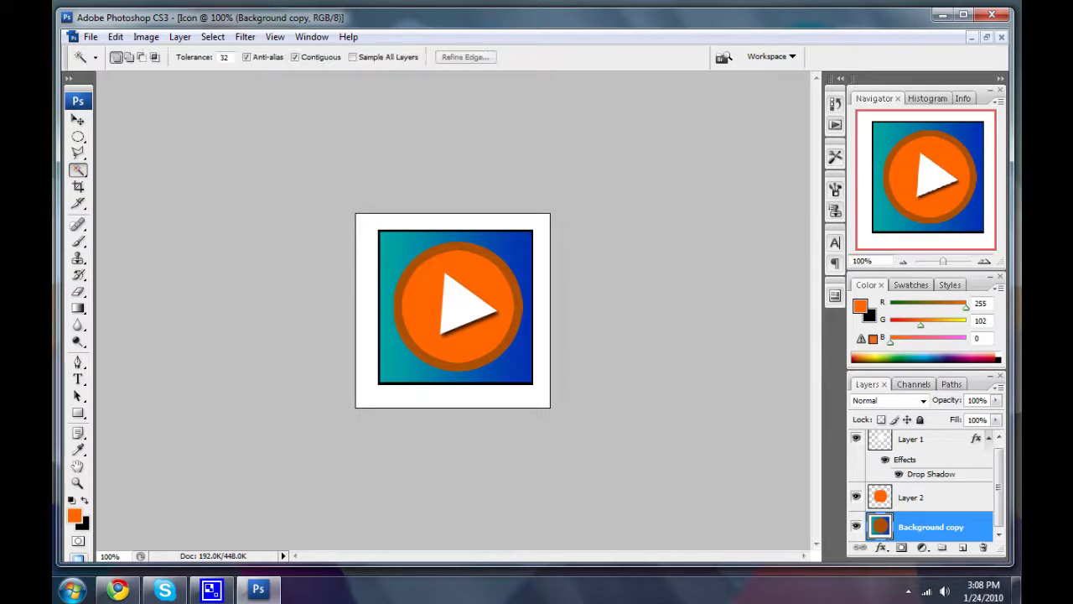
click(366, 292)
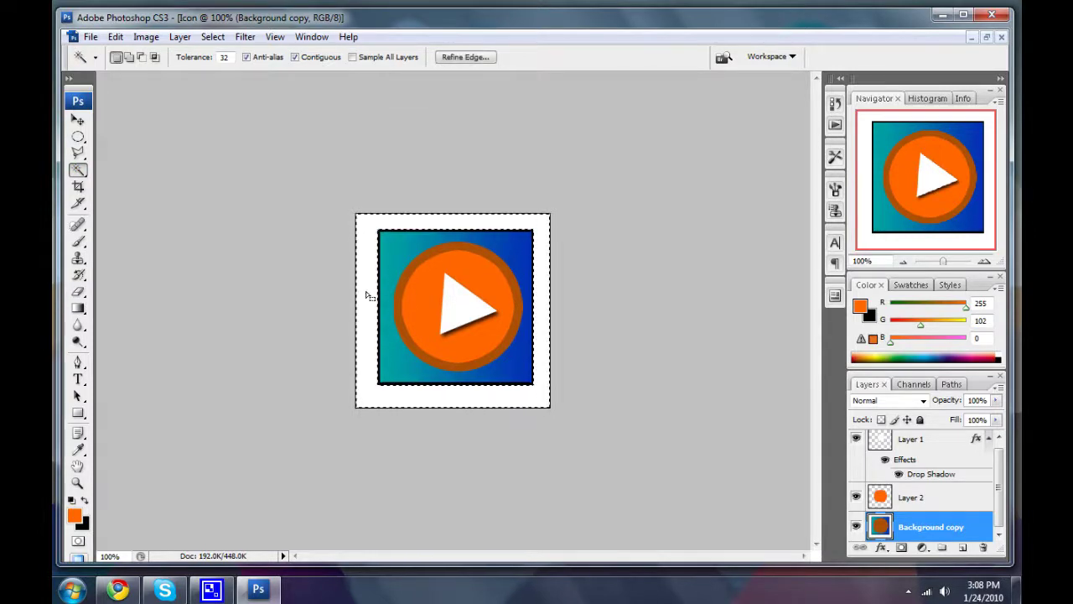
key(Delete)
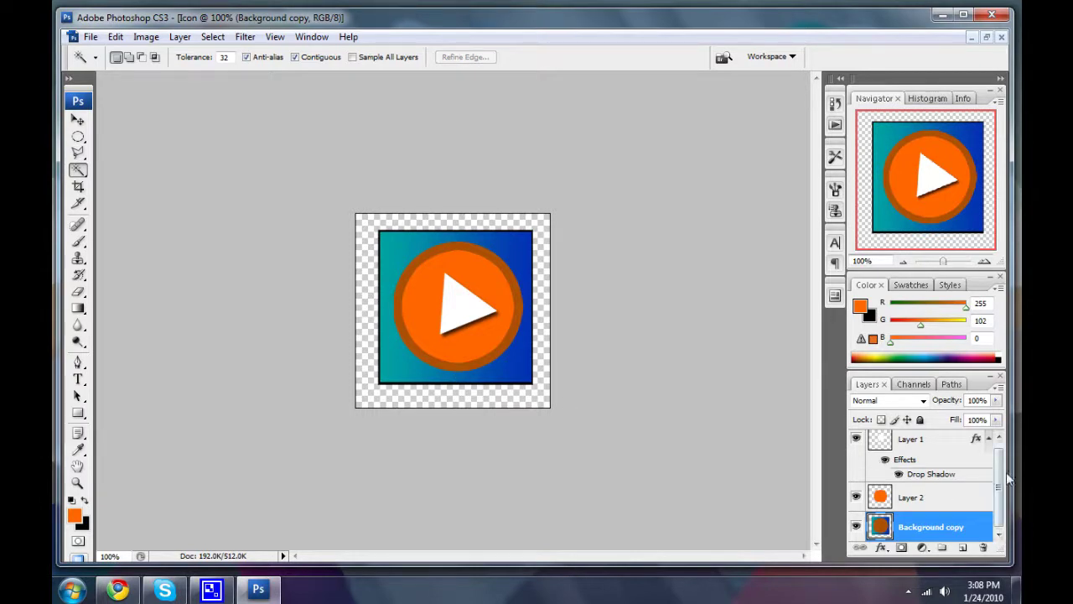
scroll(997, 528, up, 1)
click(90, 37)
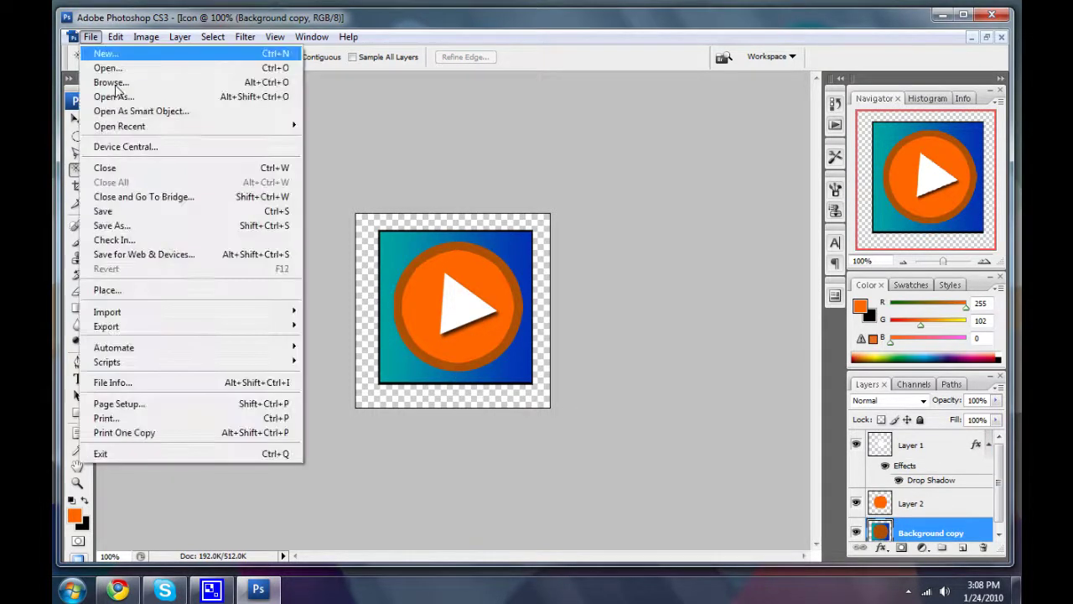
Step: Save the icon to the Desktop as Icon.png, non-interlaced PNG, then minimize Photoshop
click(160, 226)
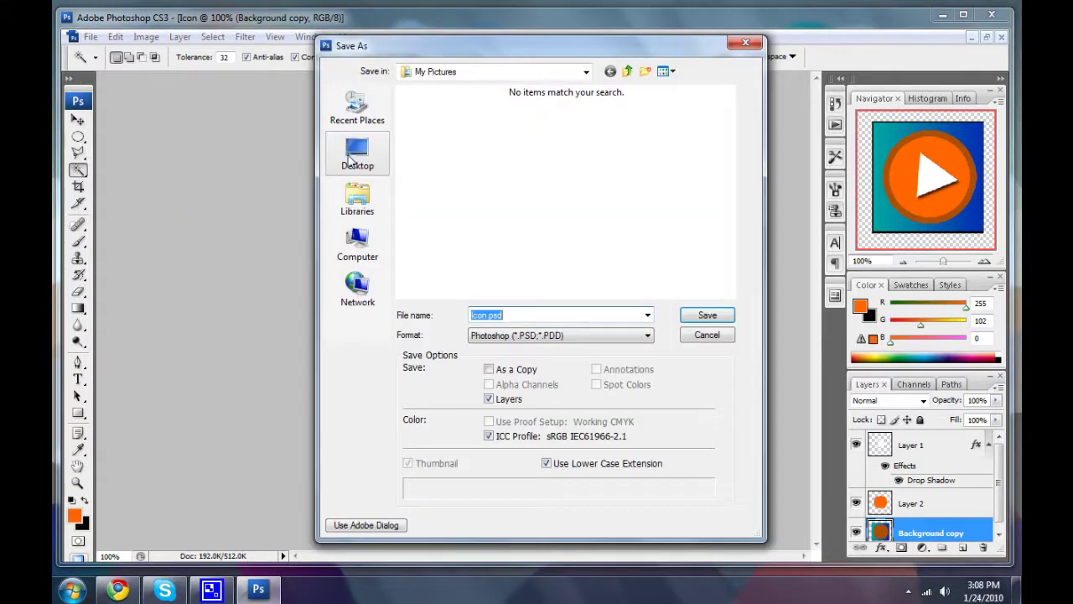
click(351, 156)
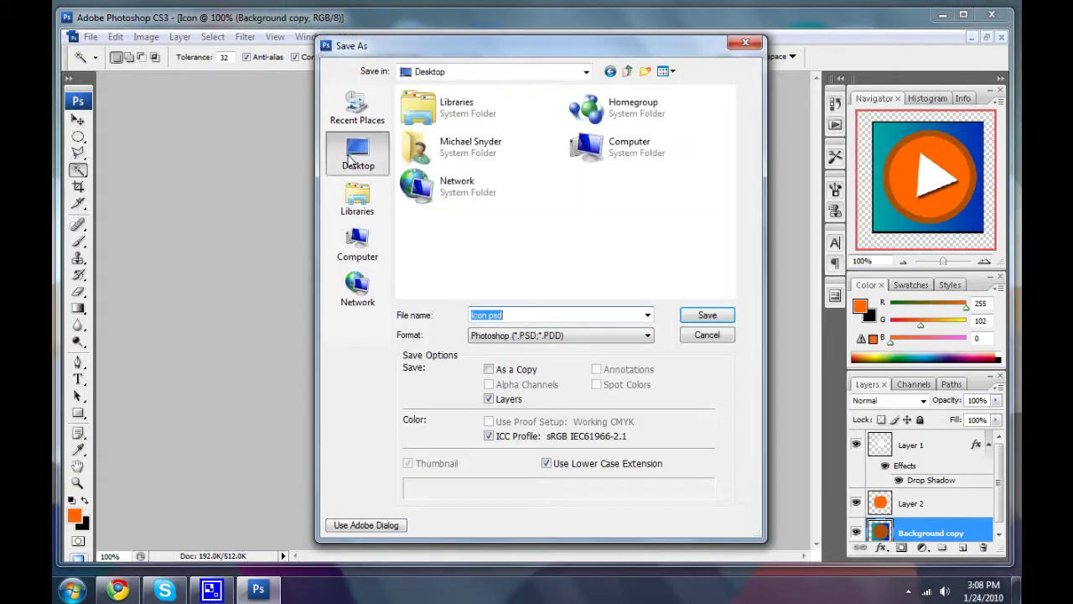
click(542, 334)
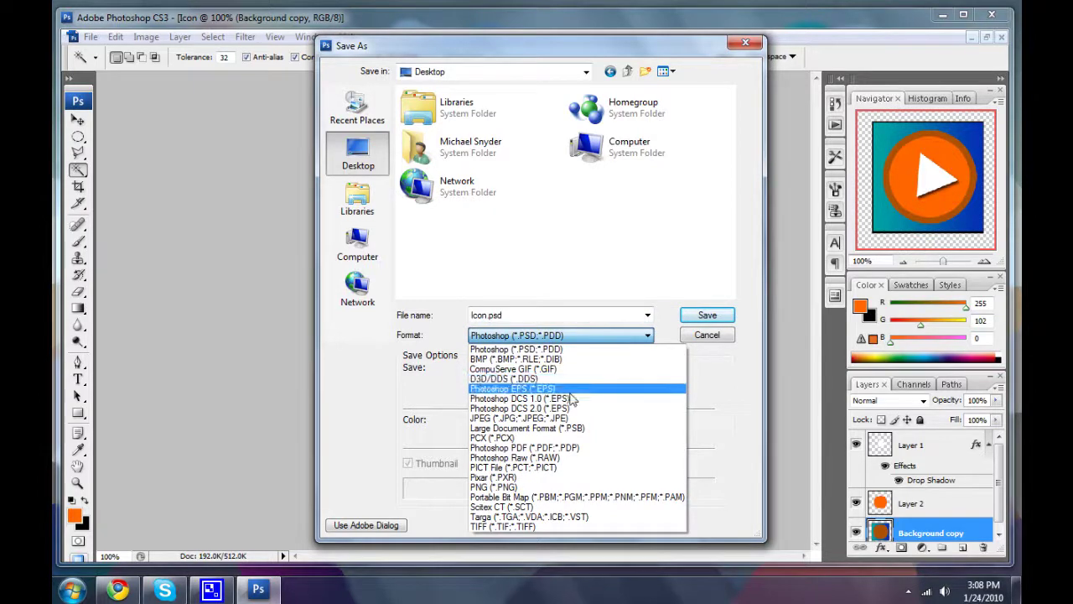
click(566, 487)
drag(531, 317, 406, 309)
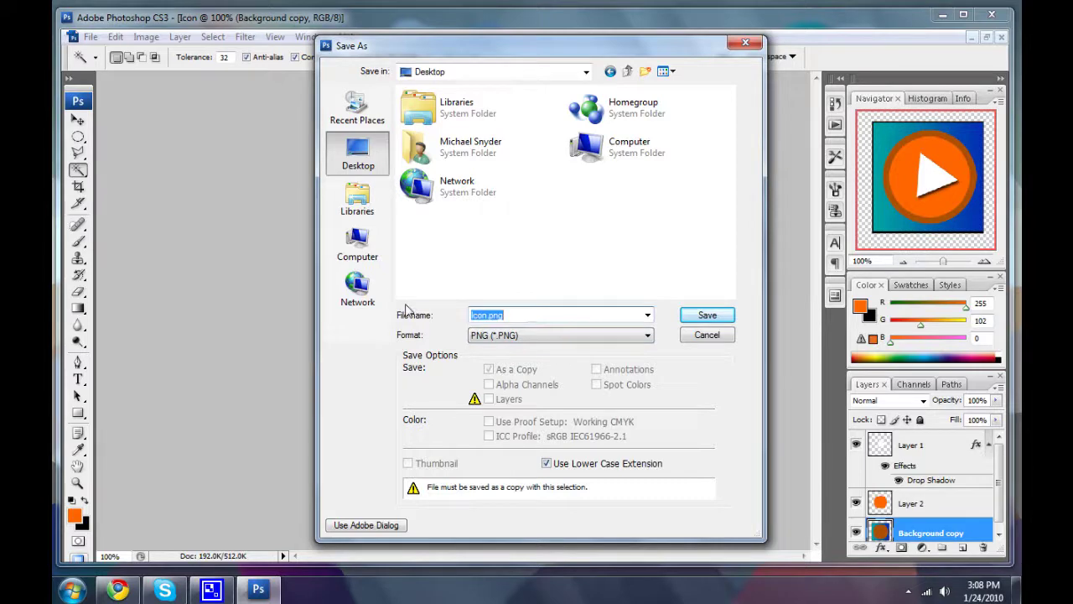
text(Ico)
click(704, 314)
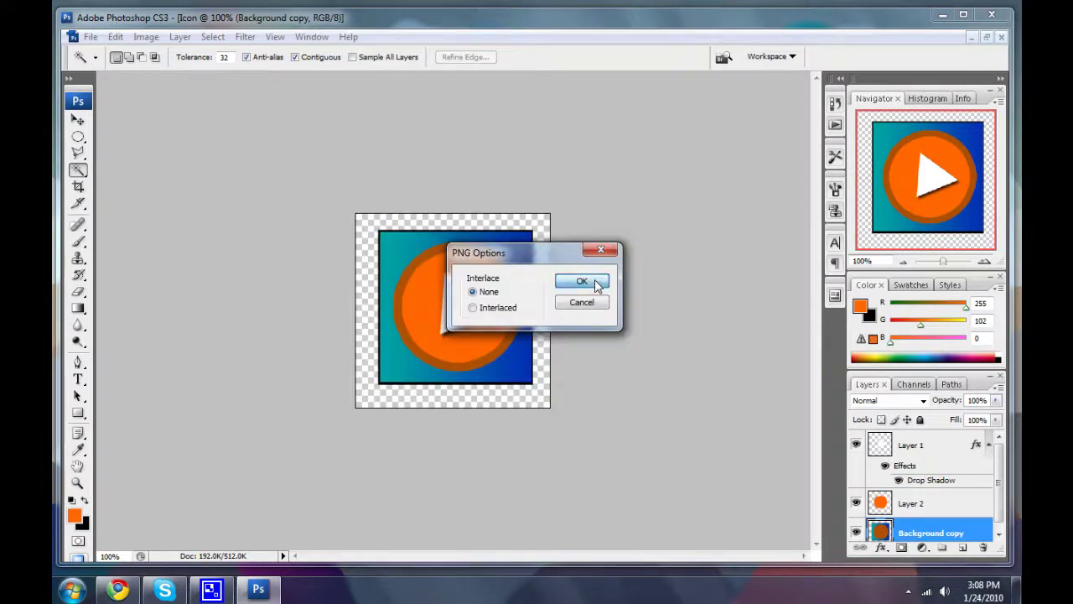
click(582, 282)
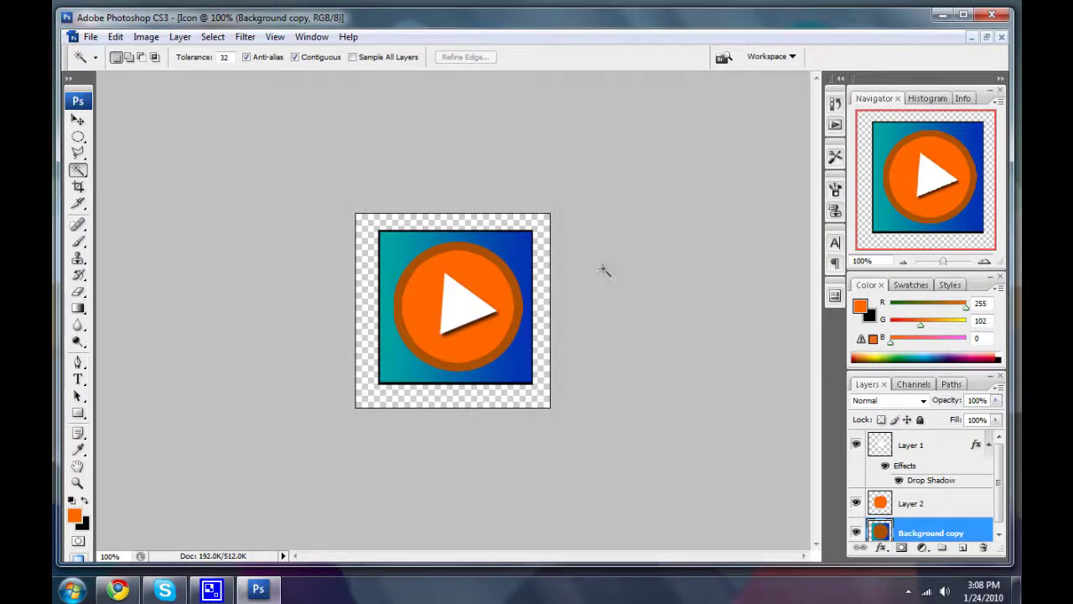
click(939, 15)
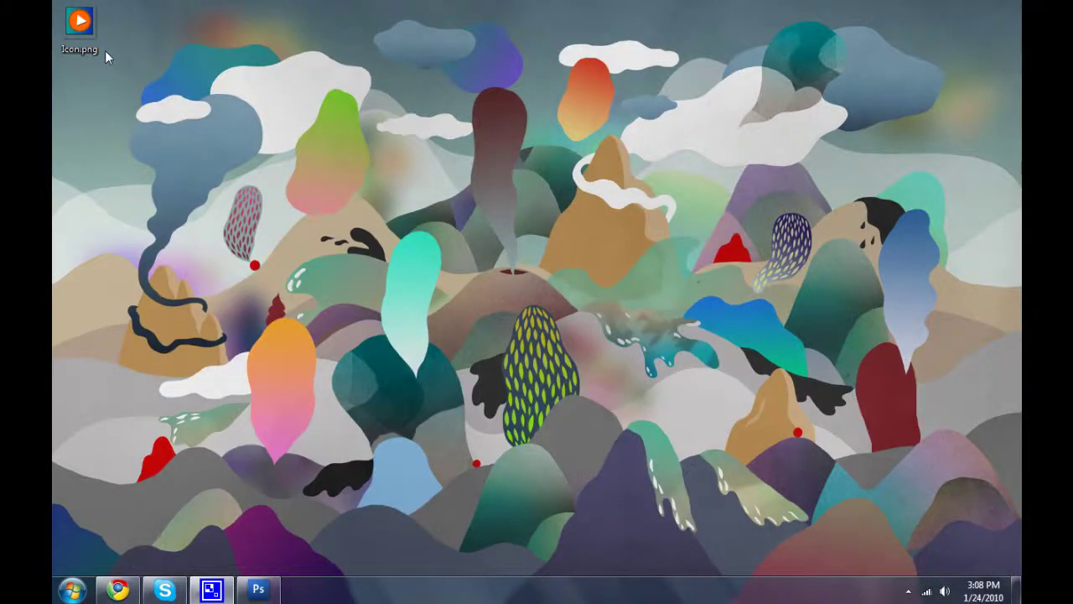
mouse_move(52, 130)
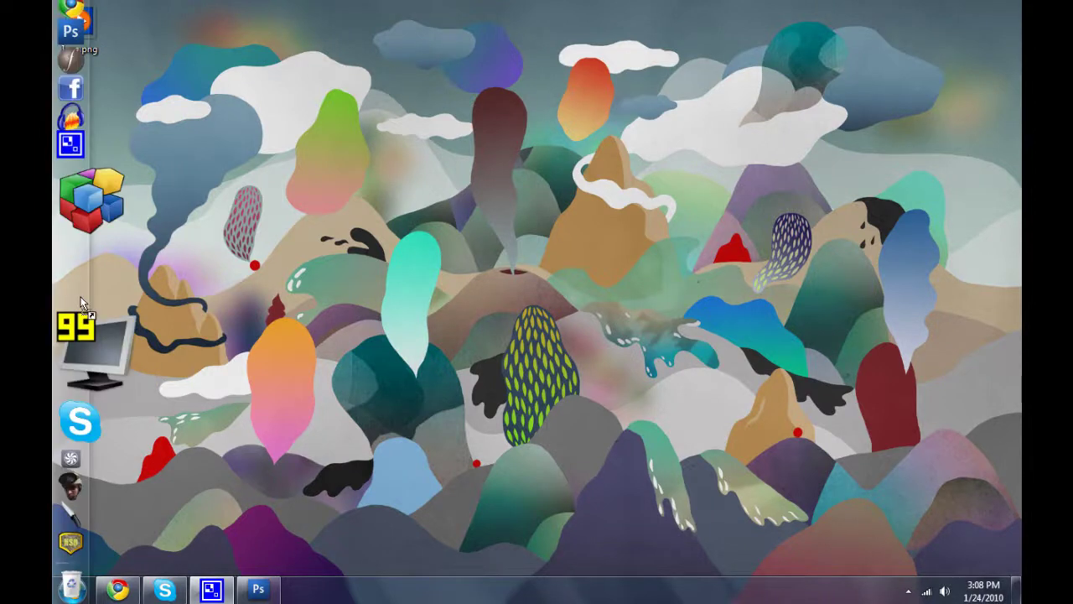